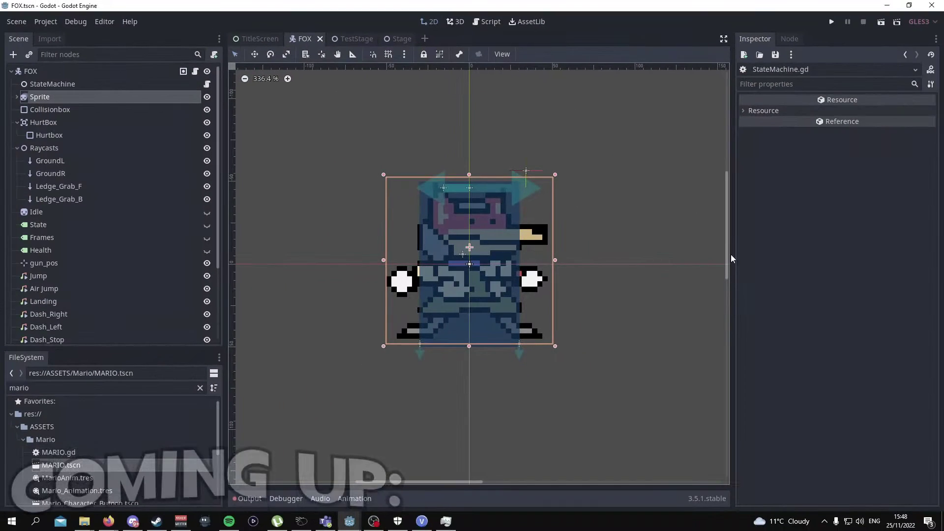
# Recentre the fox character in the 2D view and select the Sprite node.
pyautogui.moveTo(731, 259); pyautogui.dragTo(807, 260)
pyautogui.click(320, 257)
pyautogui.moveTo(365, 248); pyautogui.dragTo(360, 271, button='middle')
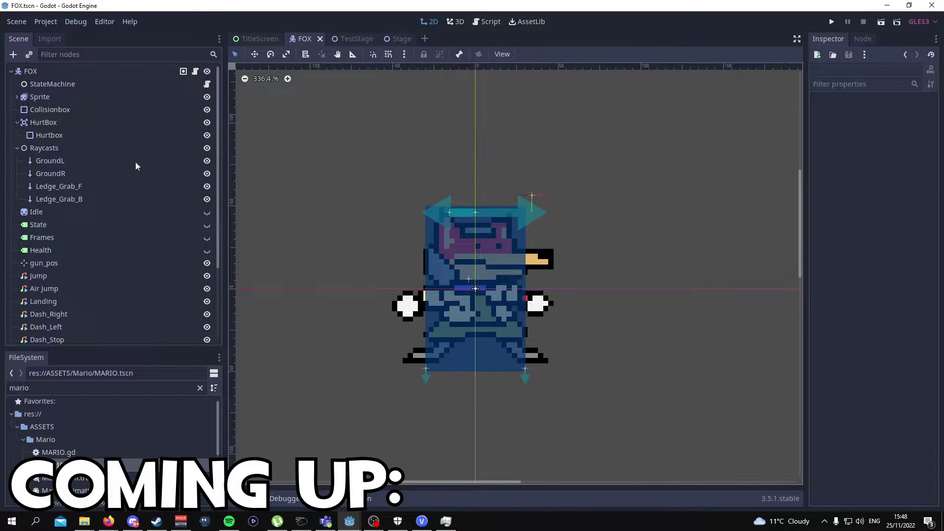
pyautogui.click(41, 97)
pyautogui.scroll(5, 289, 379)
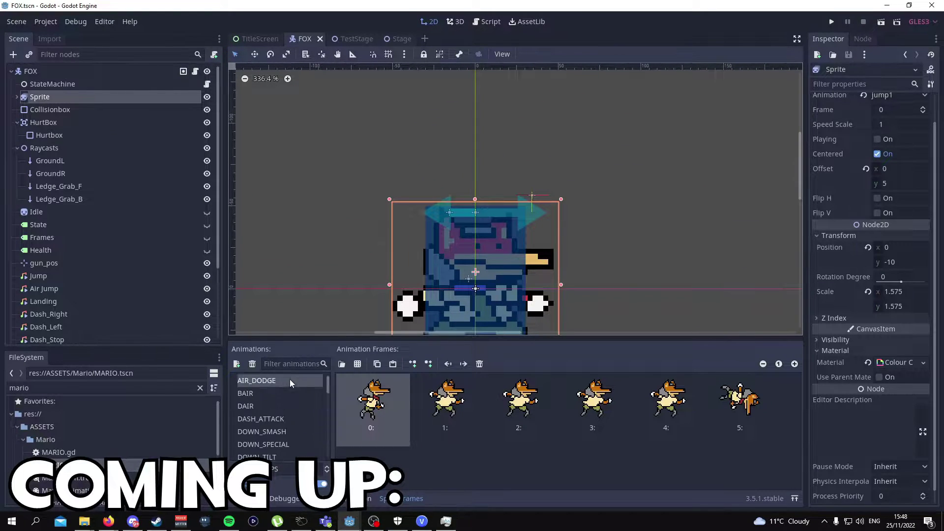
# Preview the BAIR, DAIR, DASH_ATTACK, DOWN_SMASH, DOWN_SPECIAL, DOWN_TILT, DashStart and FAIR animation frames.
pyautogui.click(286, 394)
pyautogui.click(287, 406)
pyautogui.click(287, 414)
pyautogui.scroll(-1, 288, 412)
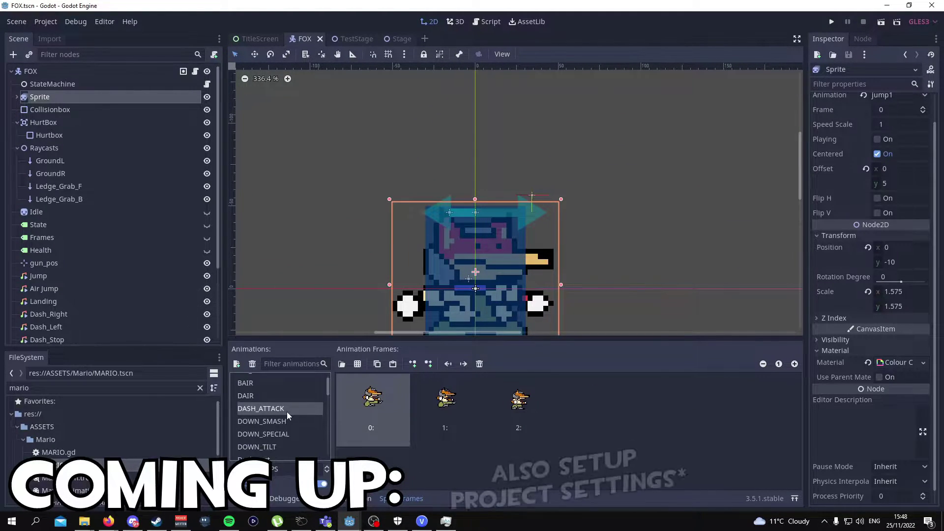
pyautogui.click(302, 419)
pyautogui.scroll(-1, 302, 419)
pyautogui.click(294, 421)
pyautogui.click(275, 434)
pyautogui.scroll(-2, 274, 428)
pyautogui.click(275, 419)
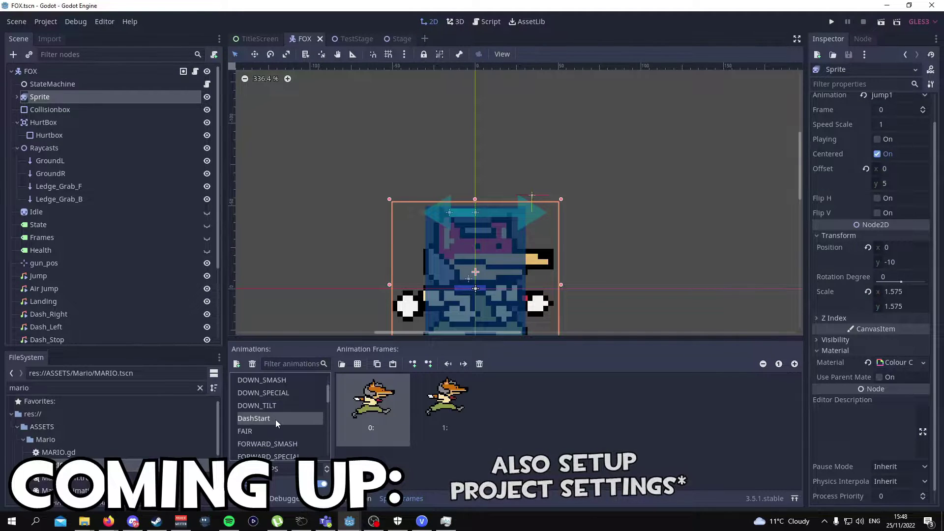
pyautogui.scroll(-1, 275, 420)
pyautogui.click(275, 422)
# Preview the remaining animations through JAB, Jump_Squat and LEDGE_CATCH, then deselect the Sprite.
pyautogui.scroll(-1, 274, 426)
pyautogui.click(274, 424)
pyautogui.click(267, 437)
pyautogui.scroll(-1, 267, 442)
pyautogui.click(269, 421)
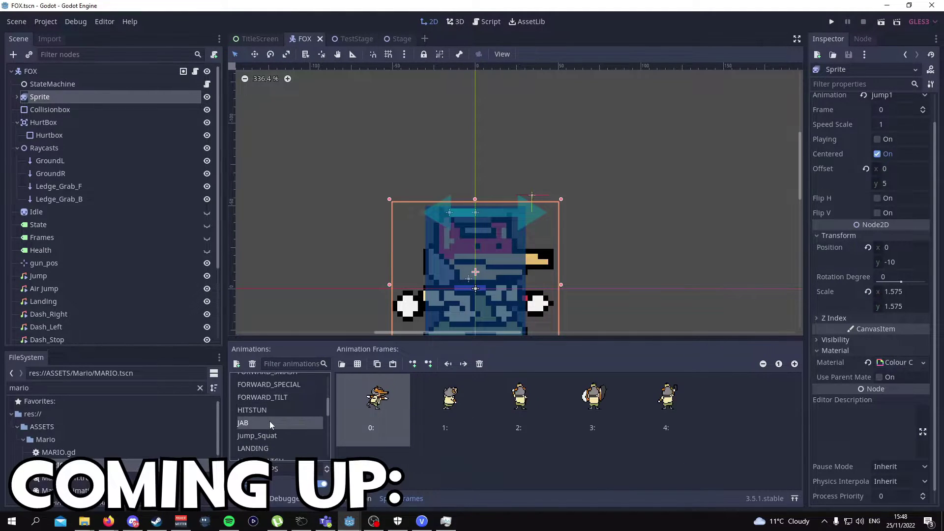
pyautogui.scroll(-1, 270, 421)
pyautogui.click(265, 415)
pyautogui.click(263, 440)
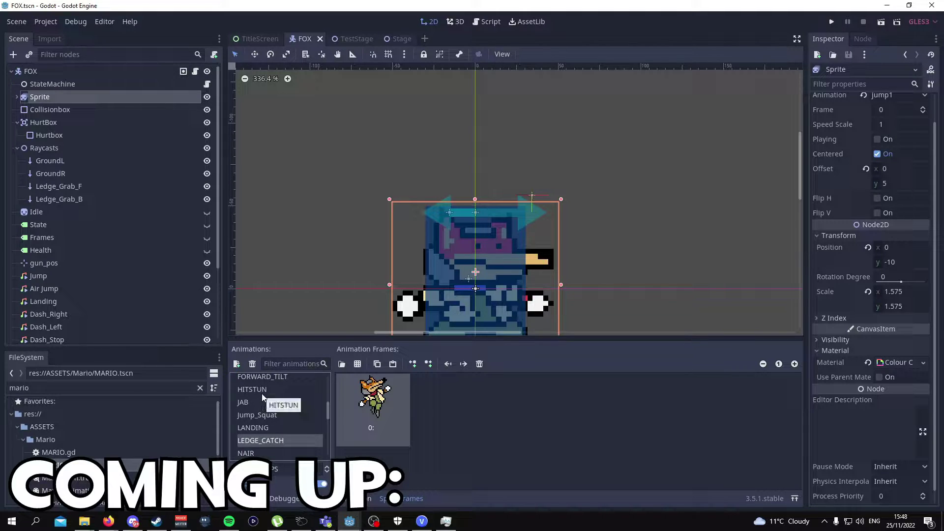
pyautogui.click(338, 279)
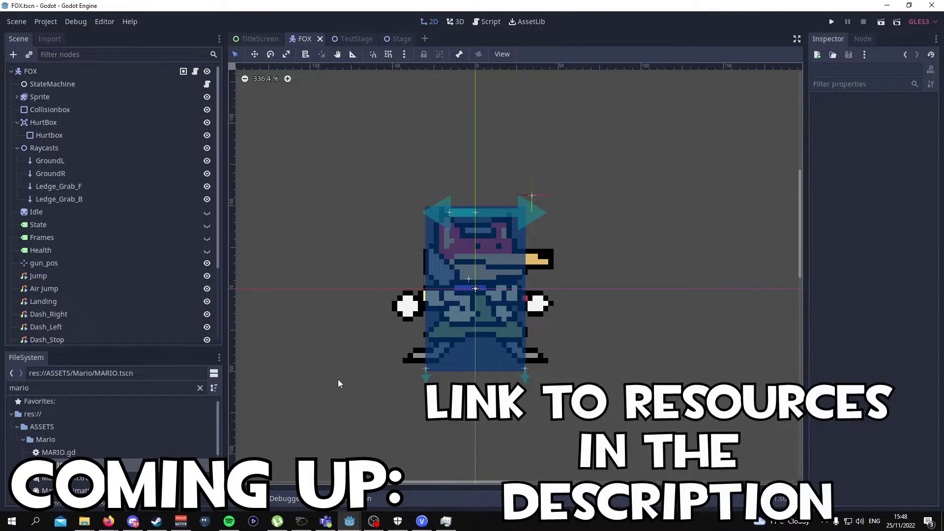
pyautogui.scroll(-4, 90, 99)
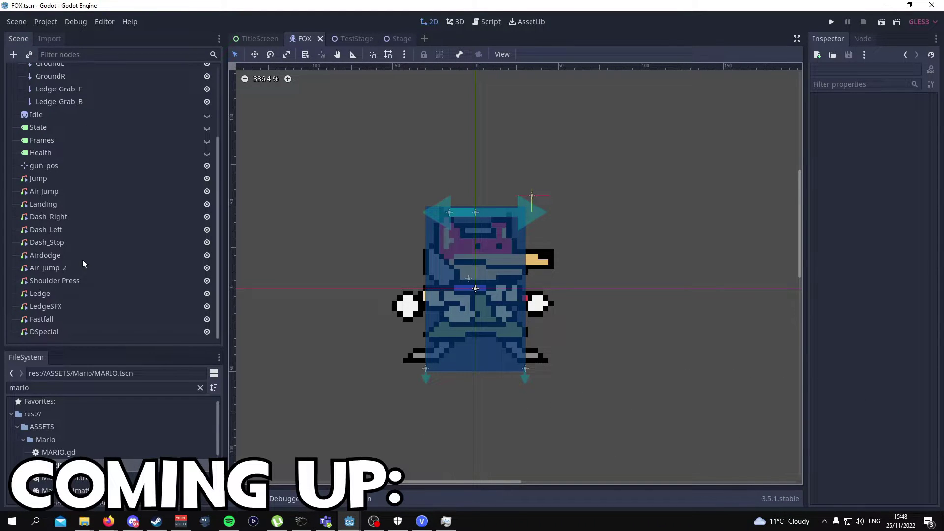
pyautogui.scroll(4, 87, 197)
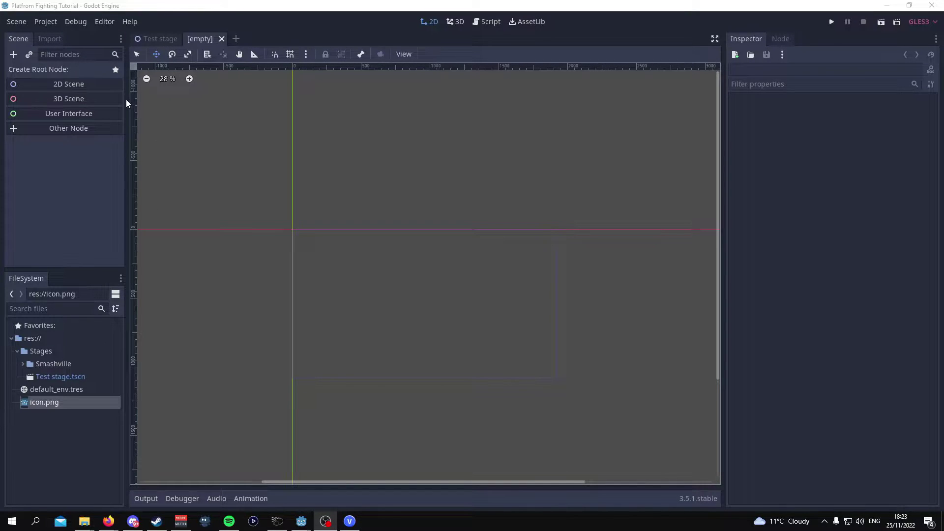
# Create a 2D Scene root and change its type to KinematicBody2D.
pyautogui.click(73, 85)
pyautogui.rightClick(67, 71)
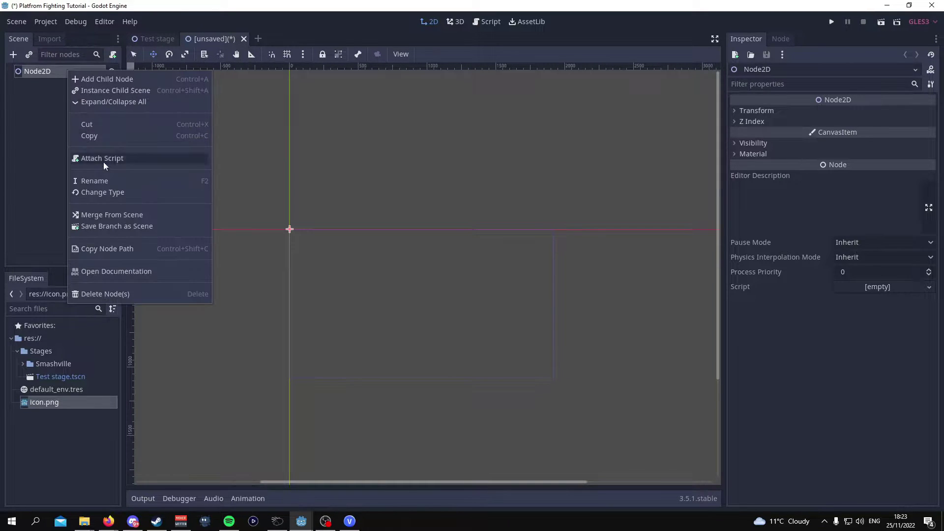
pyautogui.click(111, 192)
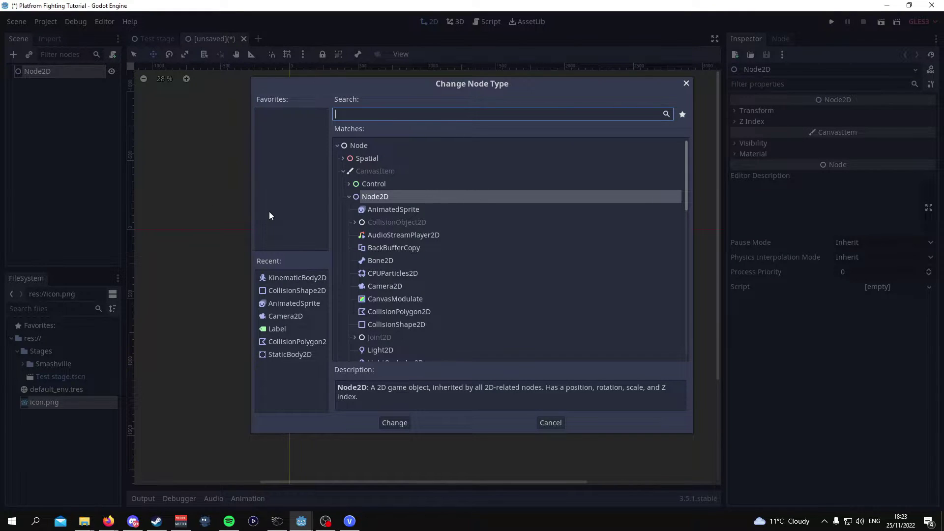
pyautogui.write('kine')
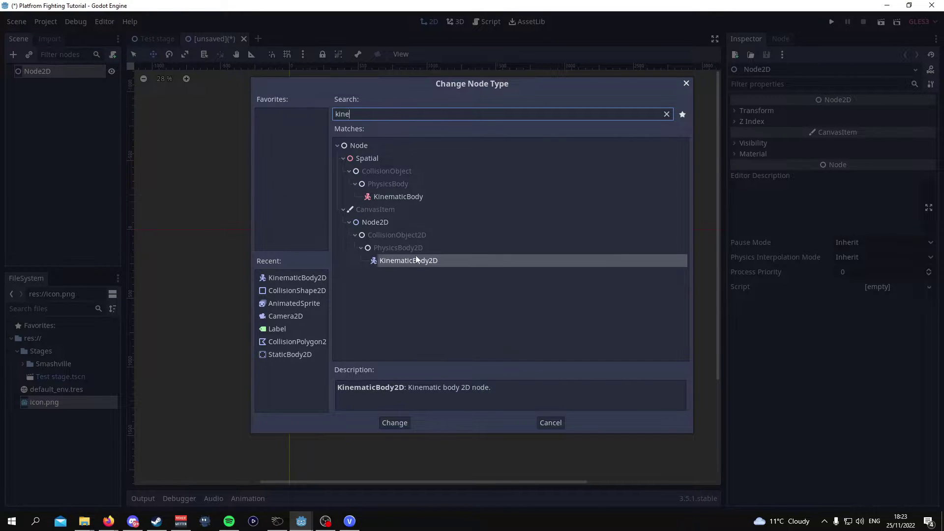
pyautogui.doubleClick(415, 260)
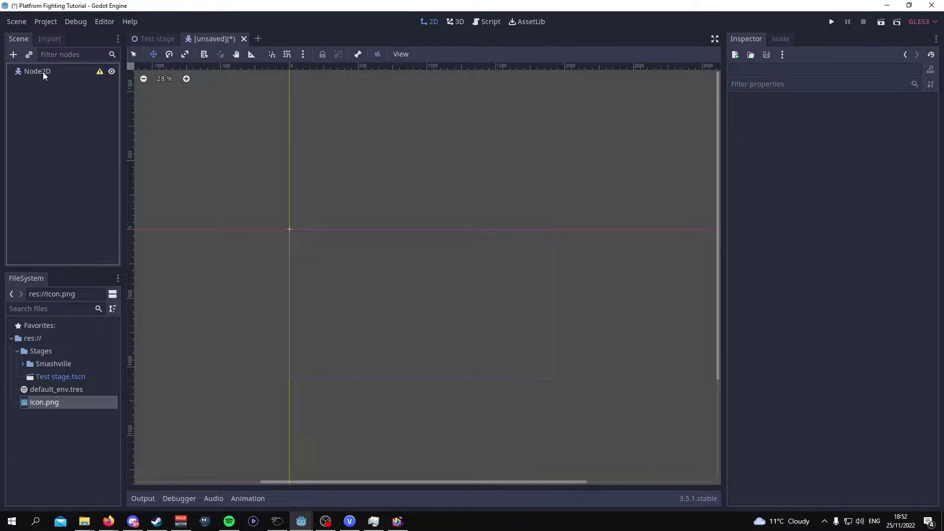
# Add an AnimatedSprite child node under the KinematicBody2D root.
pyautogui.click(43, 72)
pyautogui.rightClick(43, 71)
pyautogui.click(84, 87)
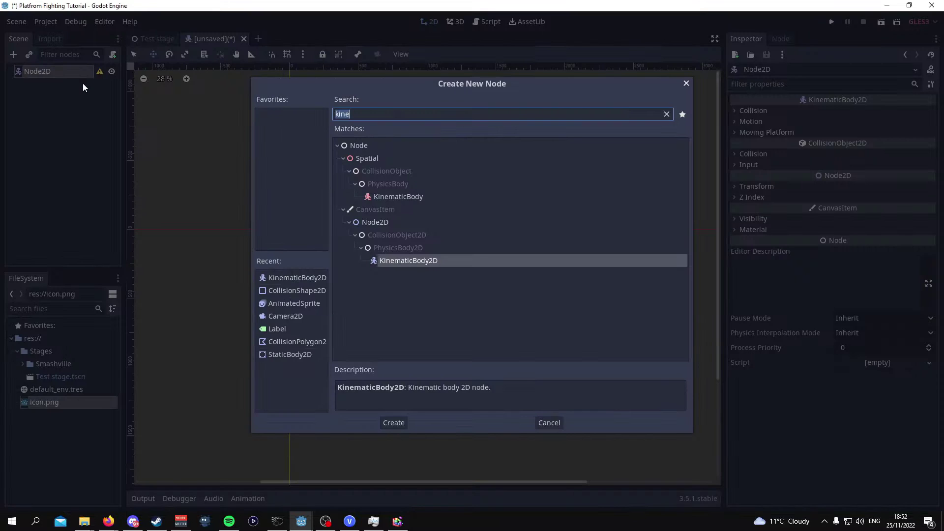
pyautogui.write('animated')
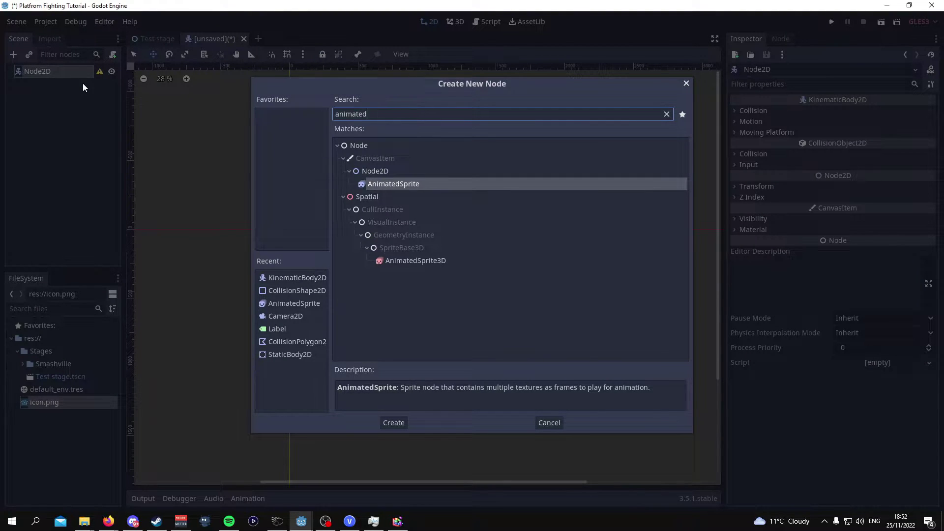
pyautogui.doubleClick(386, 181)
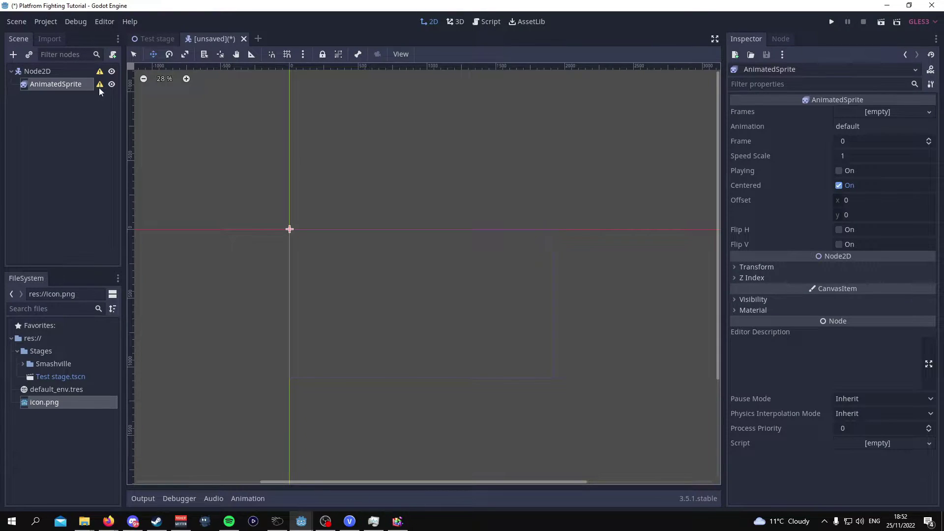
# Assign a new SpriteFrames resource to the AnimatedSprite's Frames and open it for editing.
pyautogui.click(868, 115)
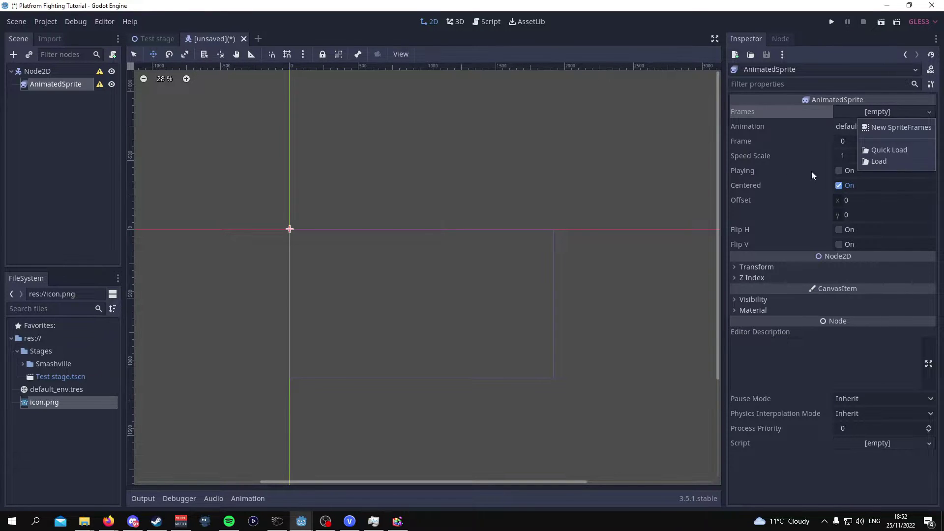
pyautogui.click(879, 123)
pyautogui.click(907, 114)
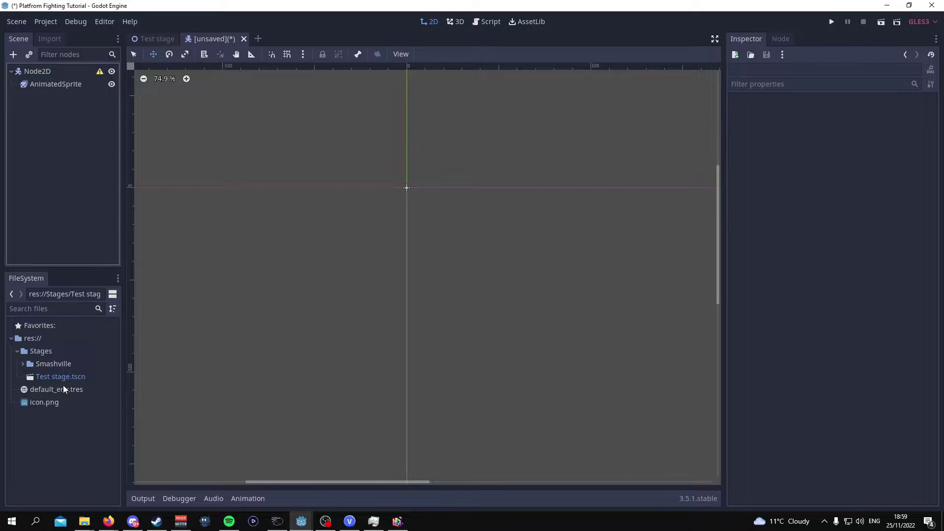
# Import the Fox asset folder into the project's FileSystem dock.
pyautogui.moveTo(63, 387); pyautogui.dragTo(46, 416)
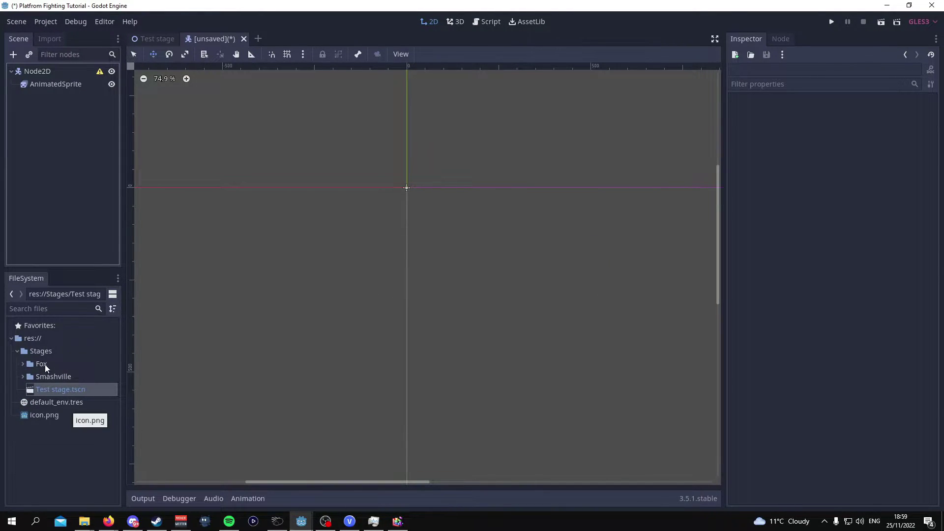
pyautogui.click(49, 364)
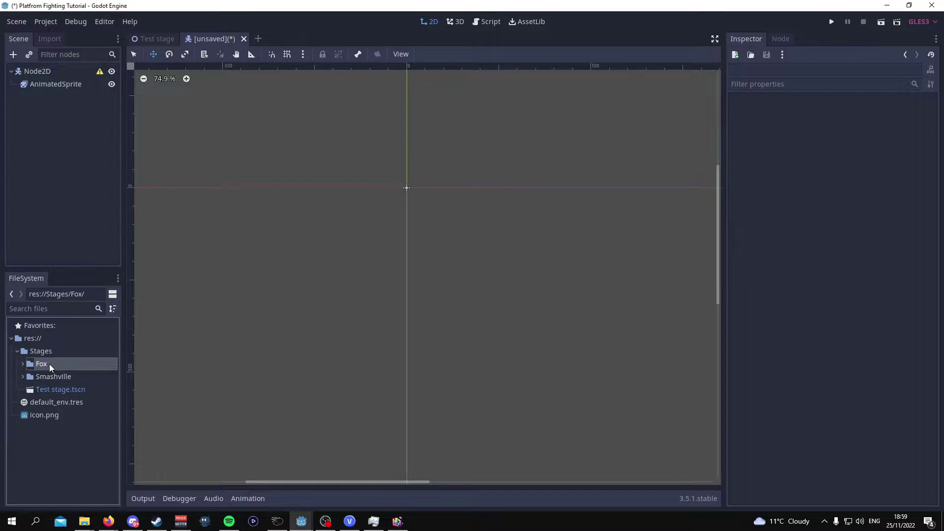
pyautogui.click(36, 340)
# Create a new folder named Characters at res://.
pyautogui.rightClick(37, 340)
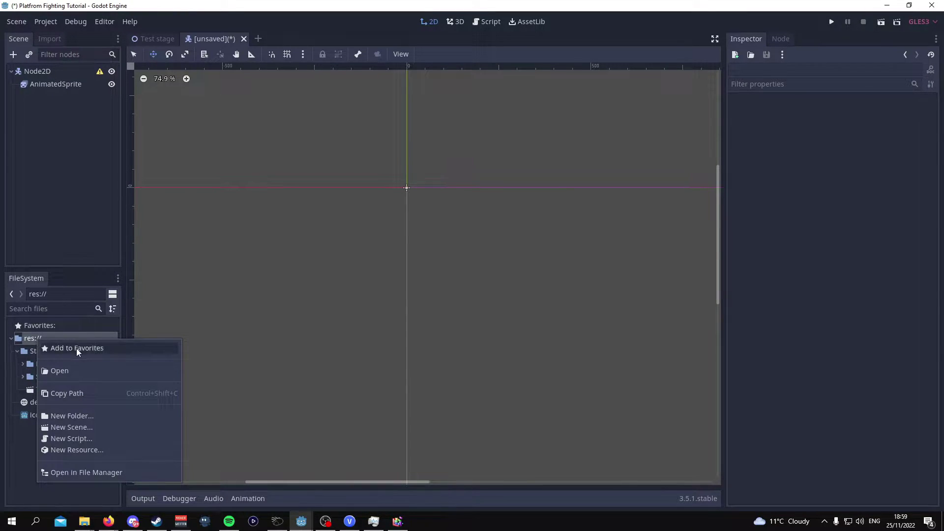
pyautogui.click(81, 417)
pyautogui.write('Chara')
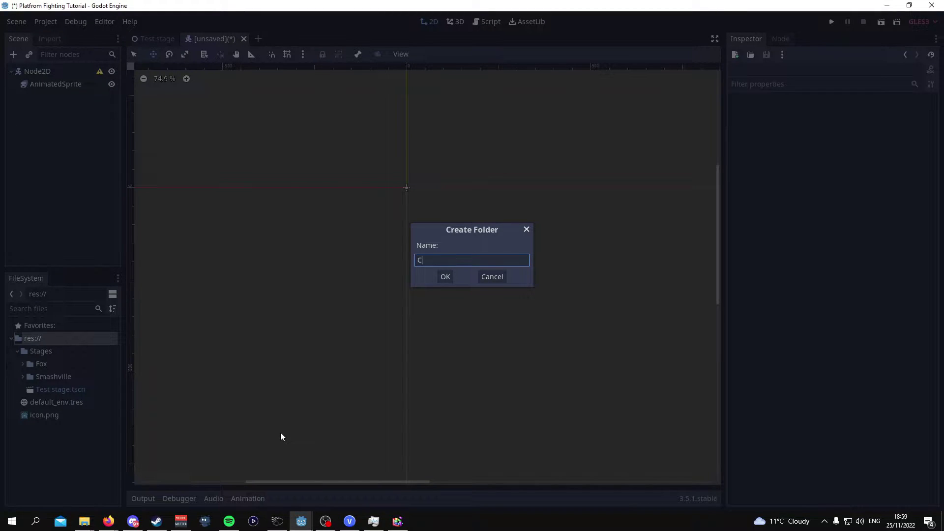
pyautogui.press('BackSpace')
pyautogui.press('BackSpace')
pyautogui.press('BackSpace')
pyautogui.write('aracters')
pyautogui.click(451, 278)
# Move the Fox folder into Characters and bring up the Save Scene As dialog.
pyautogui.moveTo(46, 377); pyautogui.dragTo(50, 353)
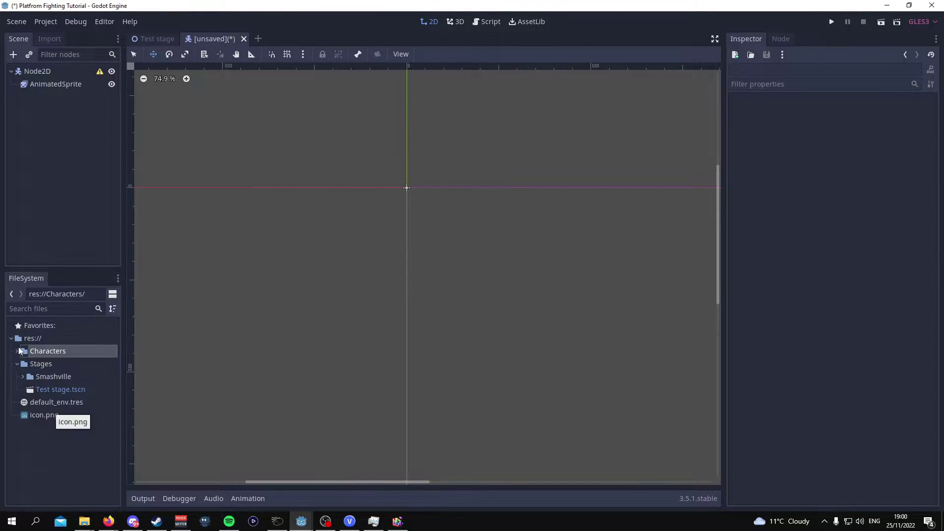
pyautogui.click(23, 364)
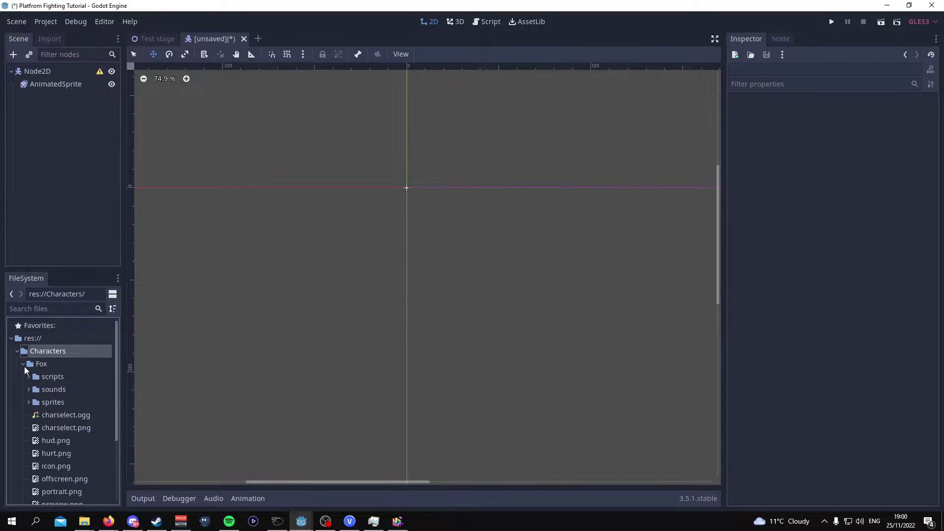
pyautogui.scroll(-3, 48, 393)
pyautogui.scroll(1, 49, 393)
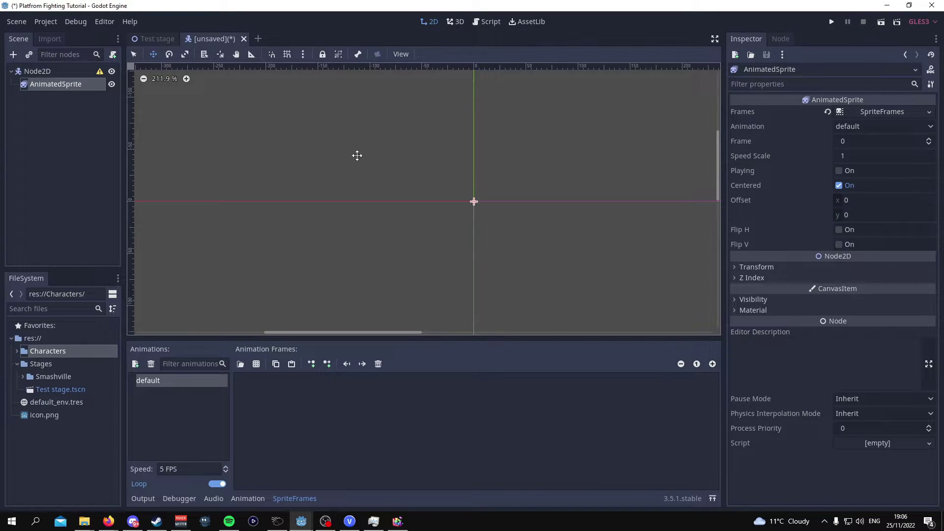
pyautogui.hotkey('ctrl', 's')
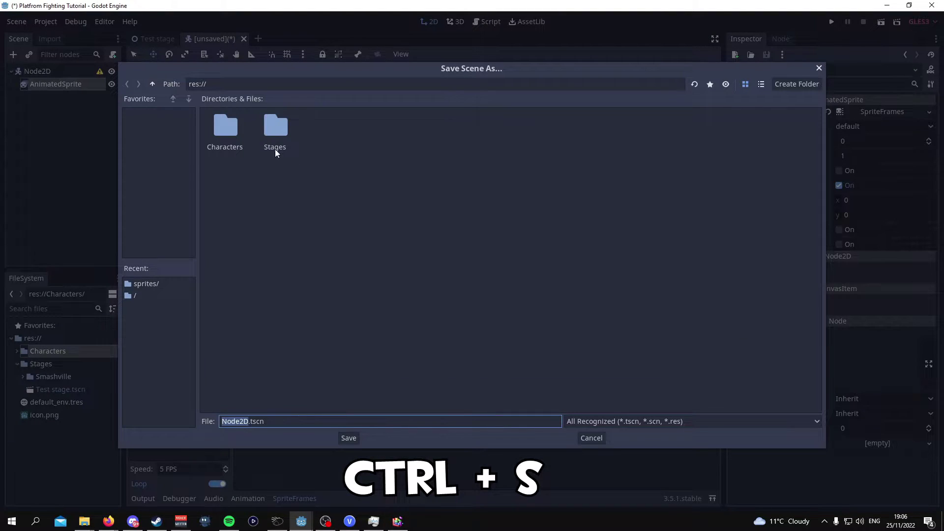
# Save the scene as Fox.tscn in the Characters/Fox folder.
pyautogui.doubleClick(226, 129)
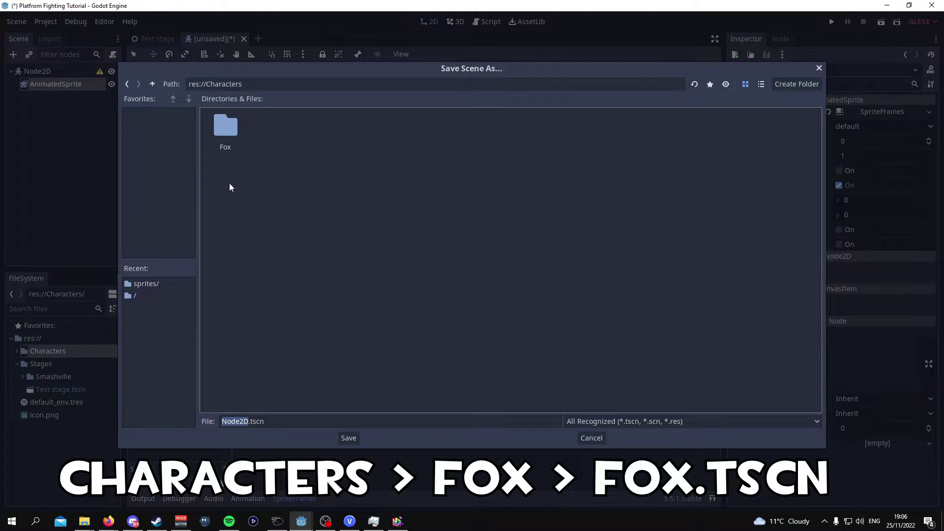
pyautogui.doubleClick(227, 128)
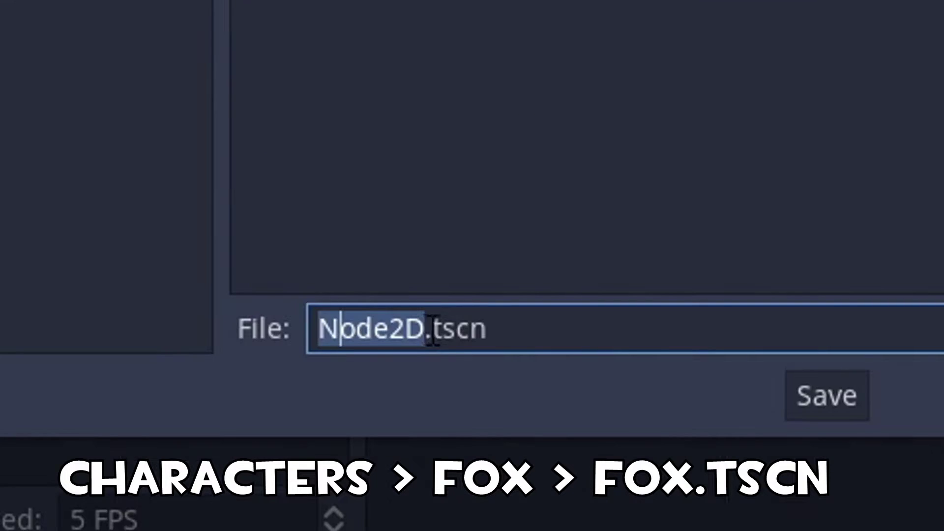
pyautogui.write('Fox')
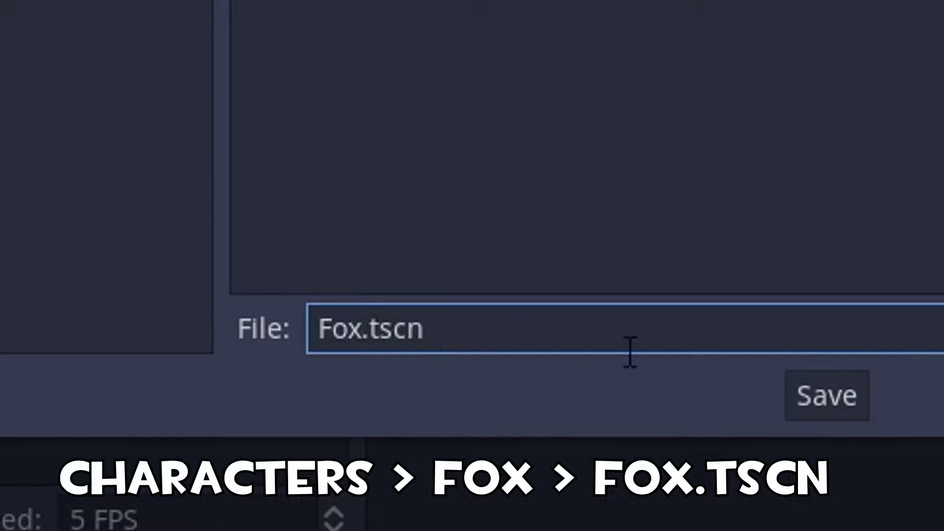
pyautogui.click(795, 393)
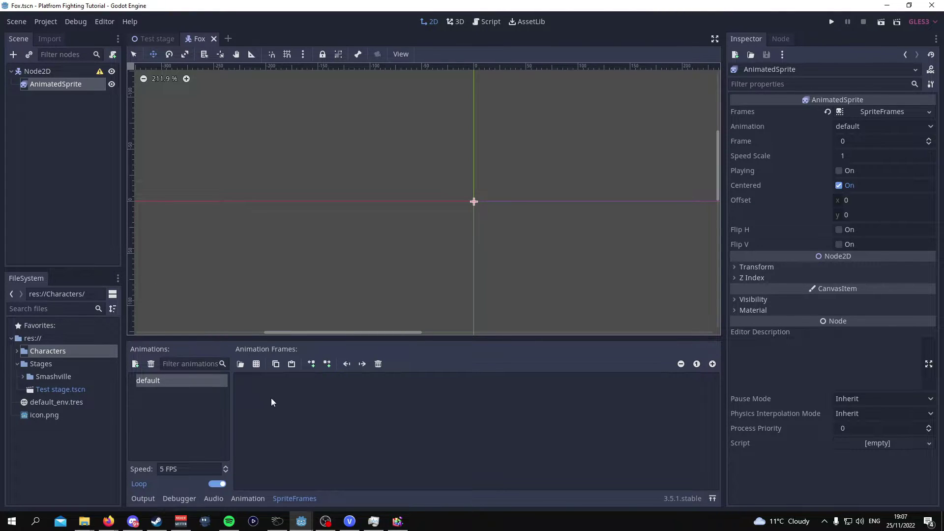
# Rename the default animation to Idle.
pyautogui.doubleClick(171, 380)
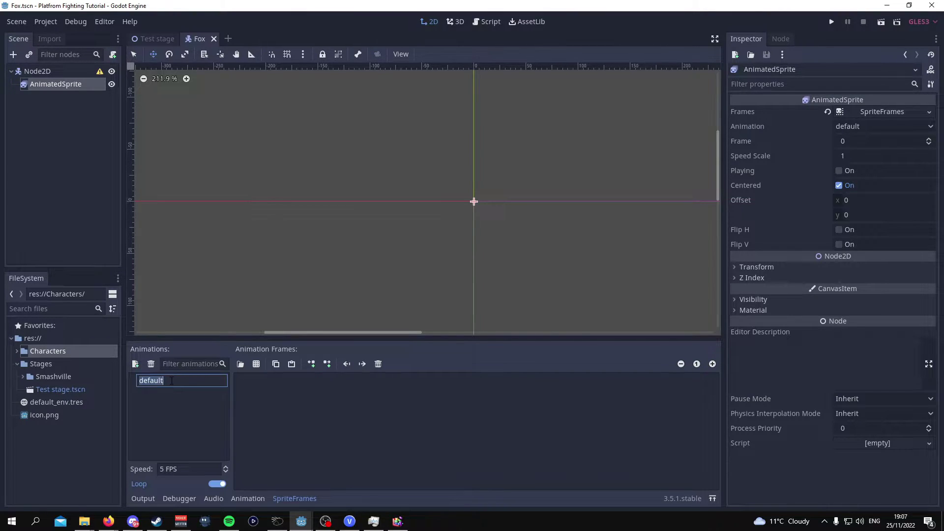
pyautogui.write('Idle')
pyautogui.press('Return')
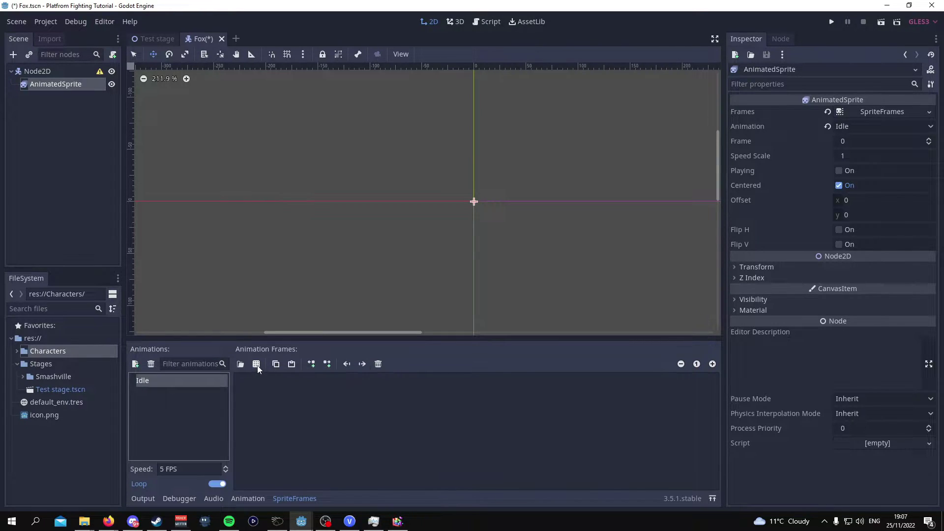
# Browse to Characters/Fox/sprites to pick a sprite sheet for Idle frames.
pyautogui.click(256, 364)
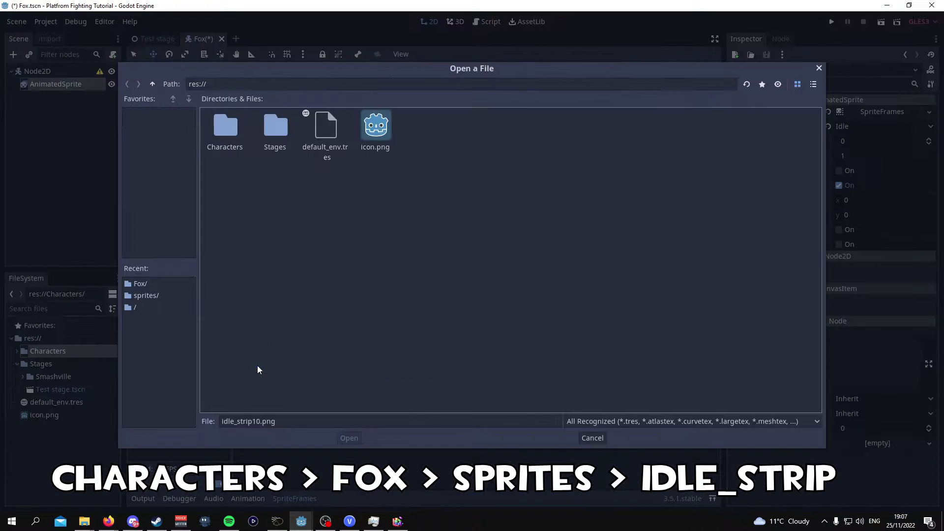
pyautogui.doubleClick(224, 135)
pyautogui.doubleClick(224, 134)
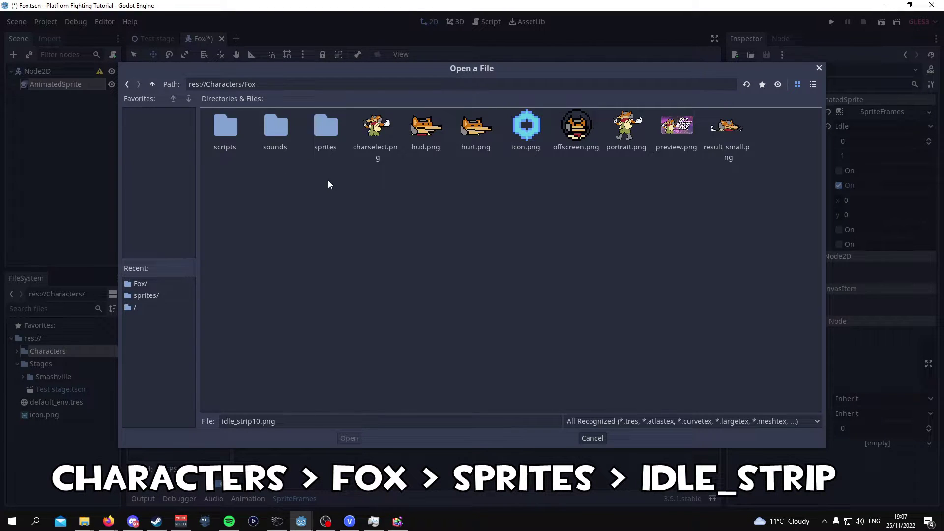
pyautogui.doubleClick(324, 128)
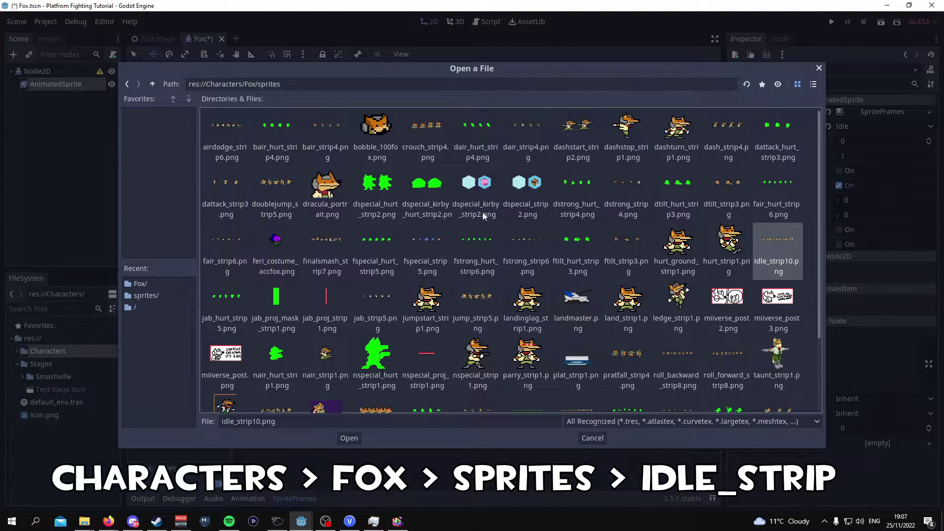
pyautogui.scroll(-1, 787, 260)
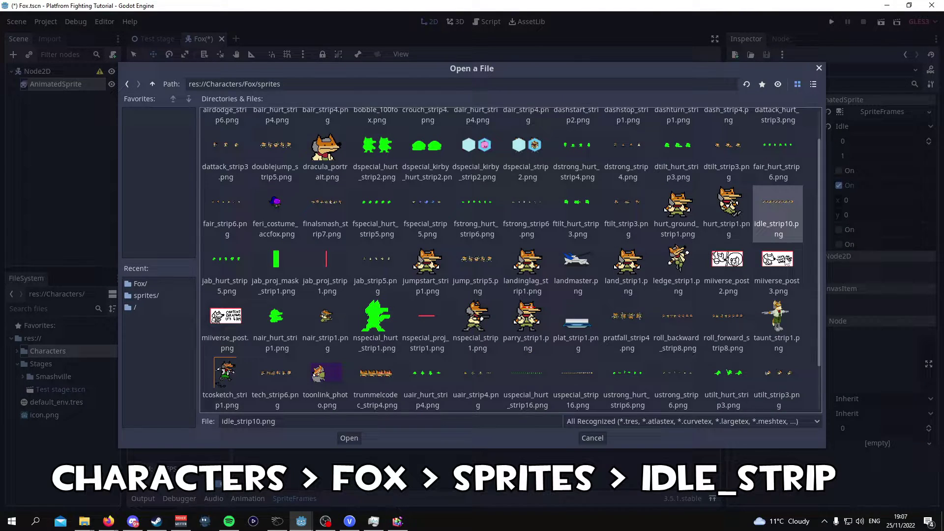
# Load idle_strip10.png and slice it into 10 horizontal by 1 vertical frames.
pyautogui.doubleClick(789, 215)
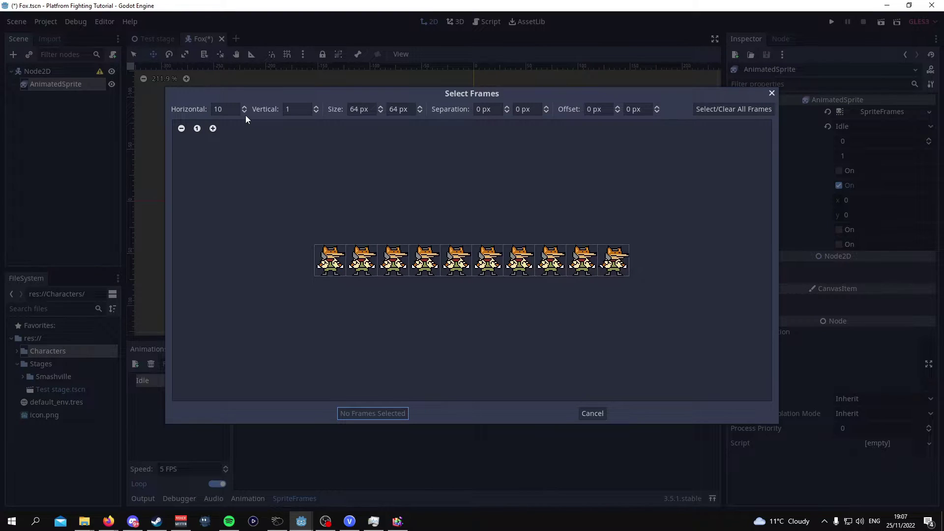
pyautogui.moveTo(231, 110); pyautogui.dragTo(178, 112)
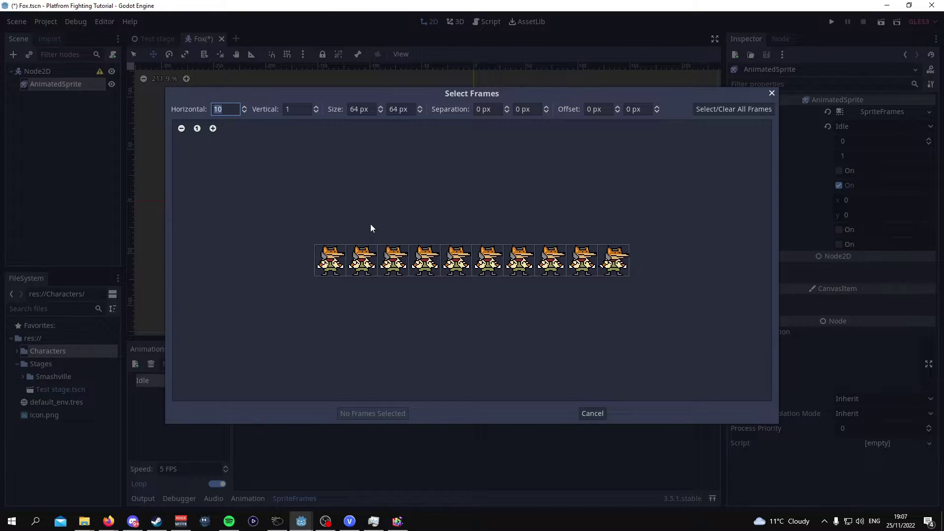
pyautogui.write('8')
pyautogui.click(293, 110)
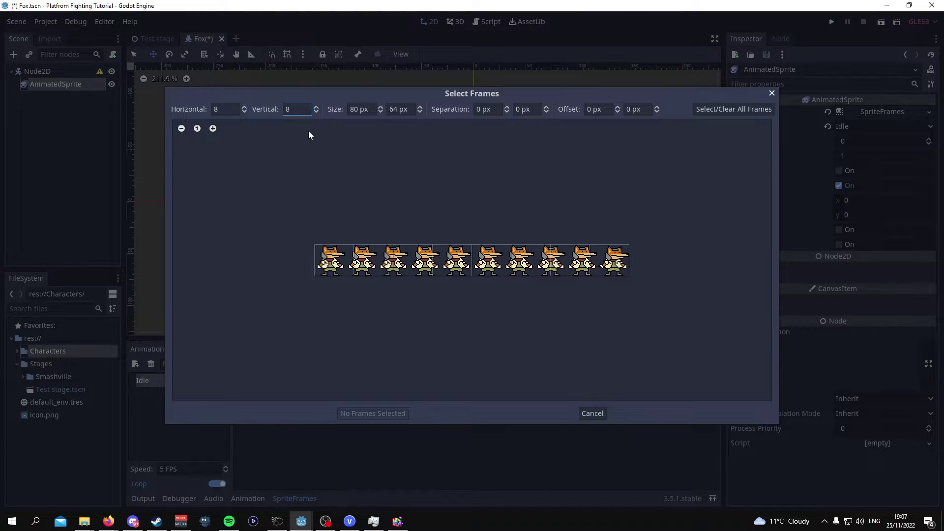
pyautogui.press('Return')
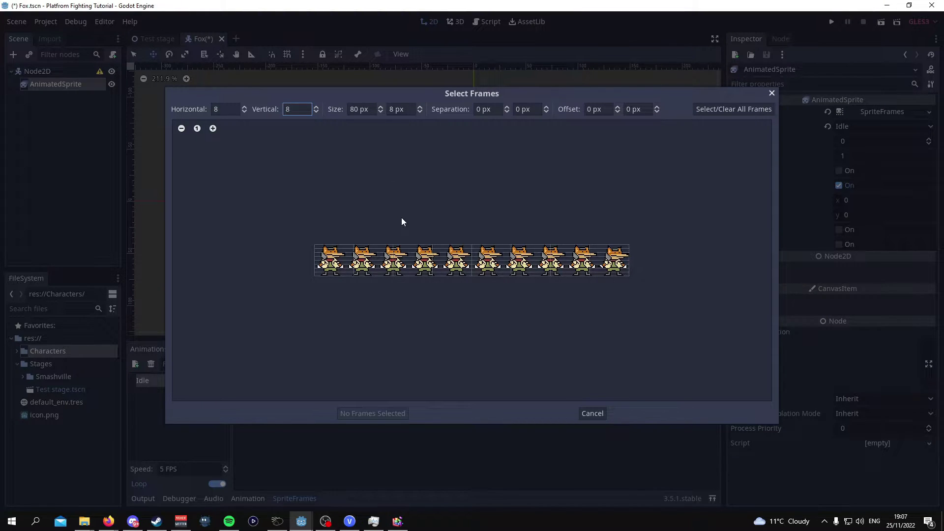
pyautogui.moveTo(228, 109); pyautogui.dragTo(165, 113)
pyautogui.write('10')
pyautogui.click(284, 109)
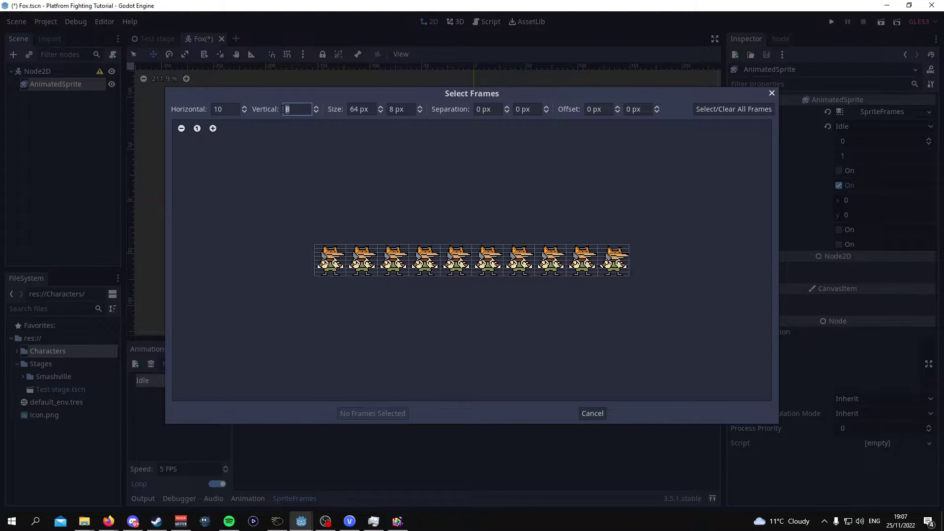
pyautogui.write('1')
pyautogui.press('Return')
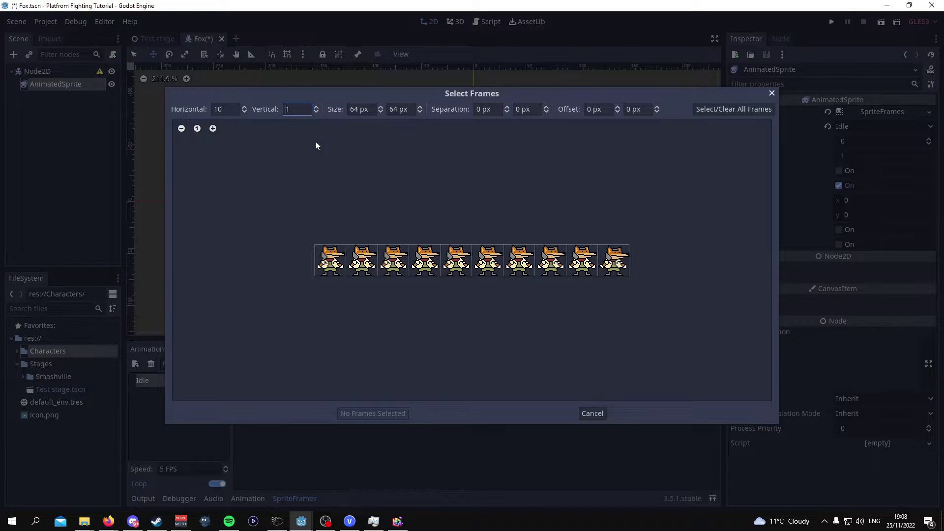
# Select all 10 frames and add them to the Idle animation.
pyautogui.click(729, 113)
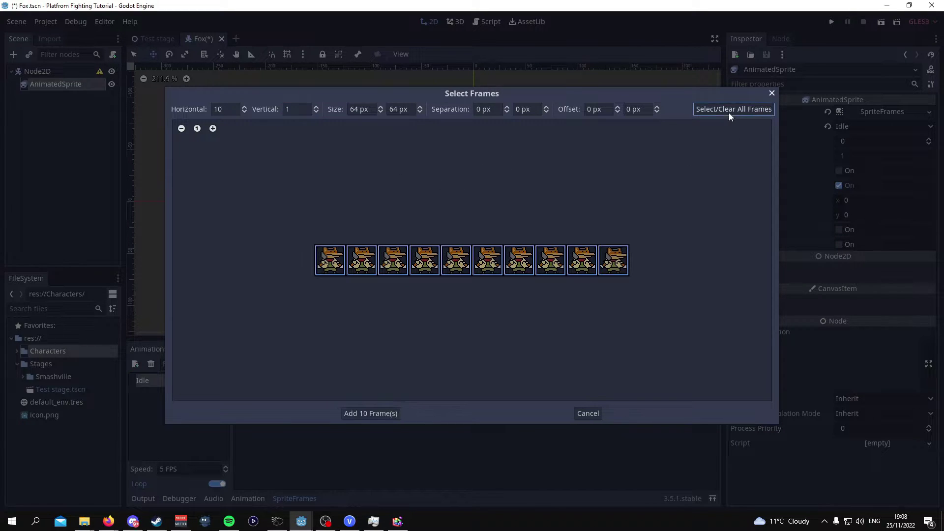
pyautogui.click(376, 411)
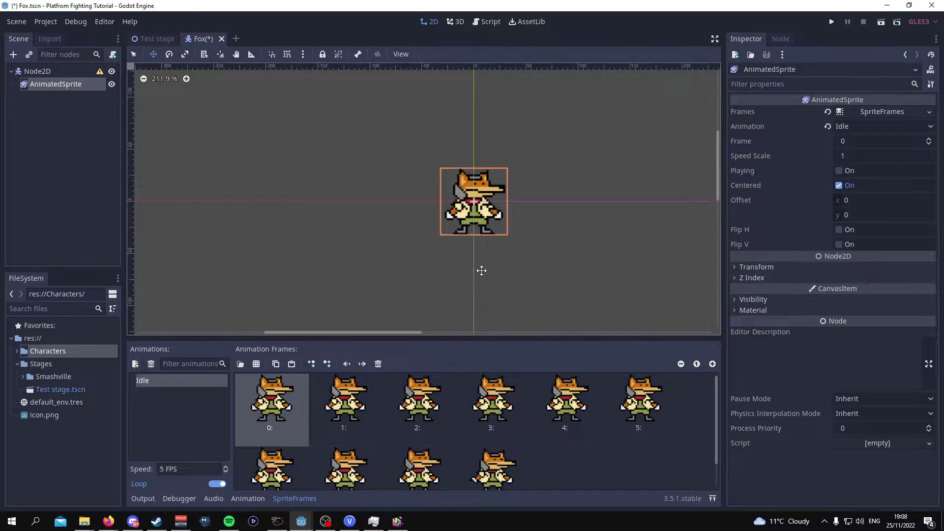
pyautogui.scroll(5, 492, 192)
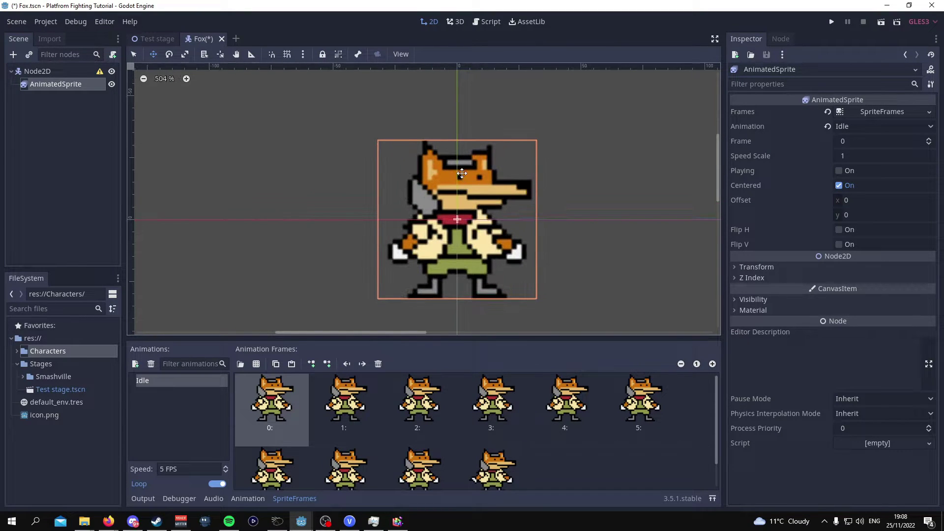
# Expand Characters, Fox and sprites in the FileSystem dock to list the sprite files.
pyautogui.scroll(-8, 468, 213)
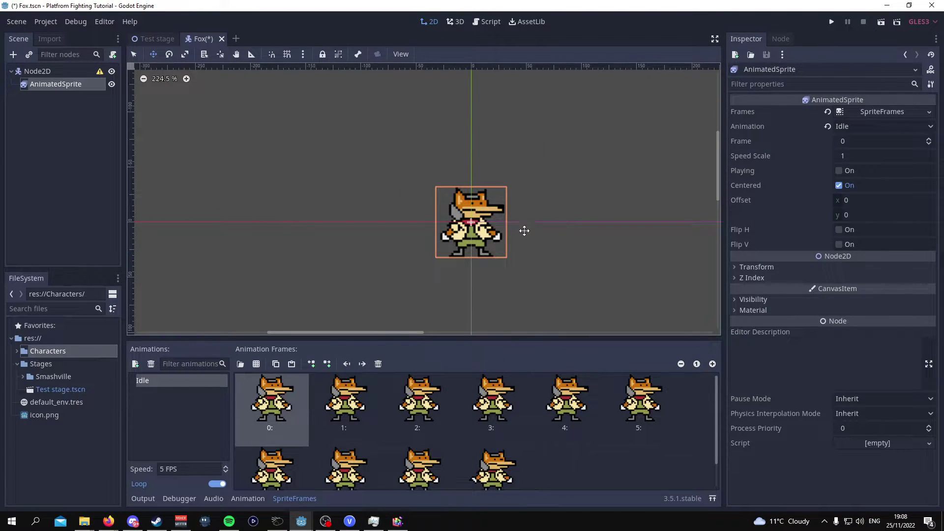
pyautogui.scroll(1, 524, 231)
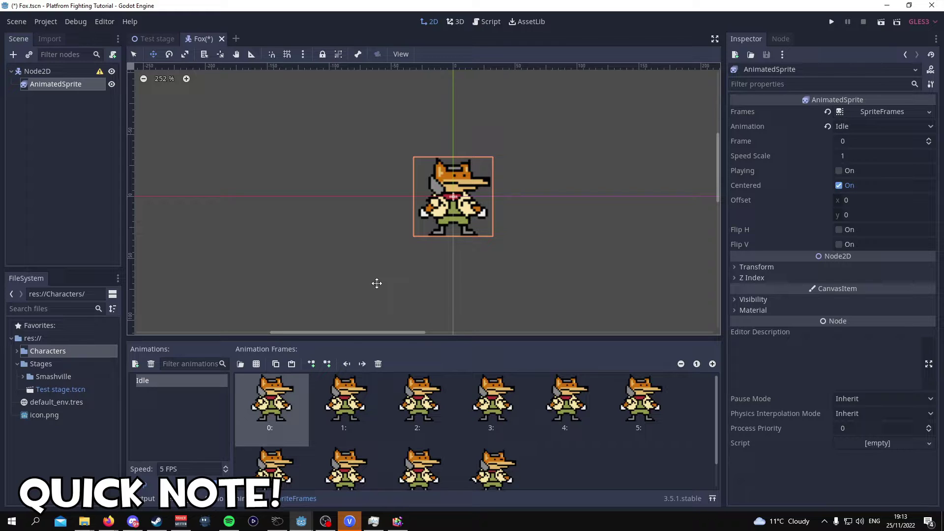
pyautogui.scroll(8, 428, 158)
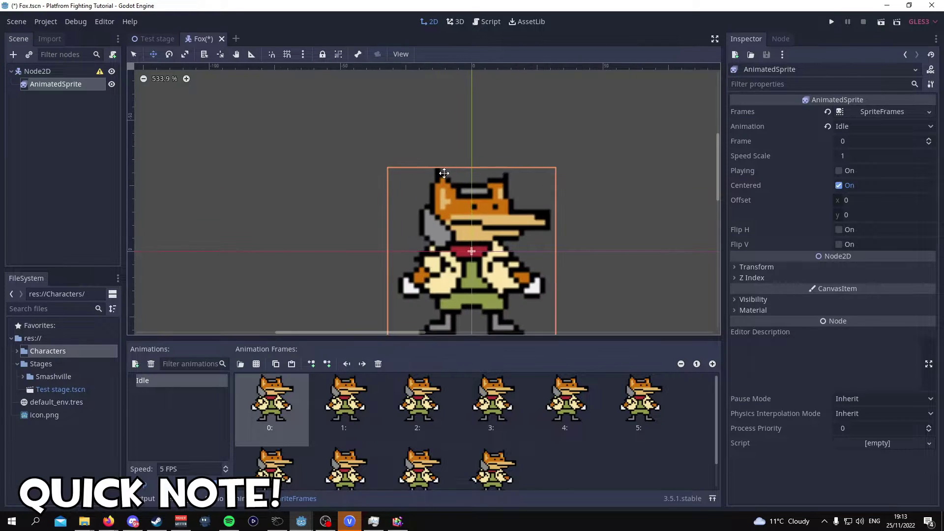
pyautogui.scroll(-4, 455, 183)
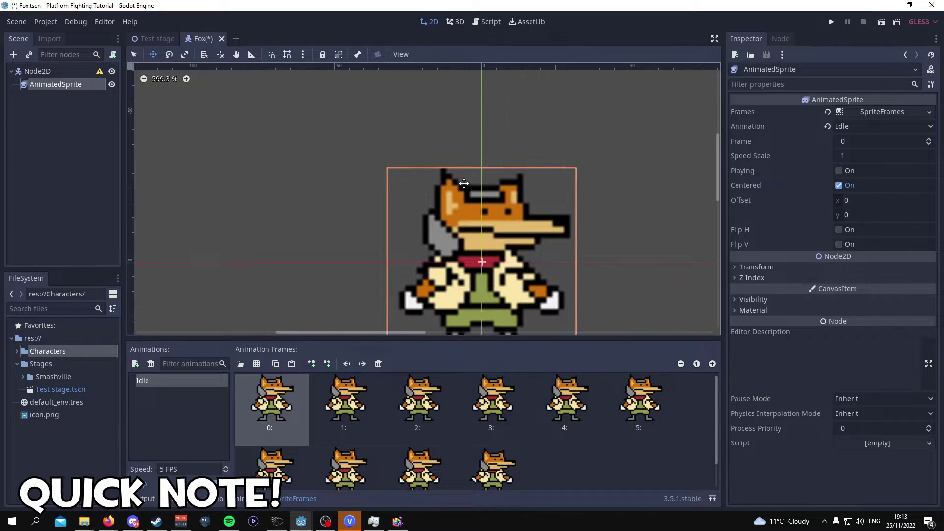
pyautogui.click(16, 351)
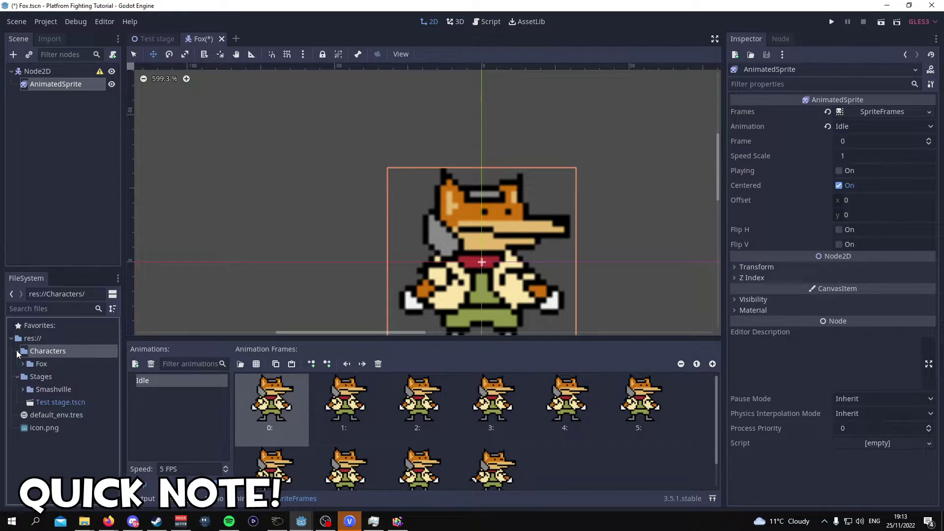
pyautogui.click(23, 363)
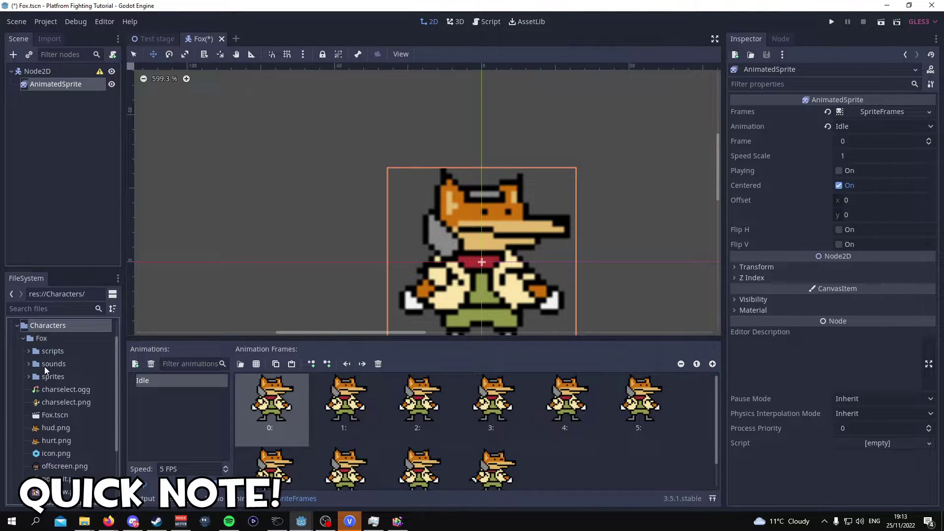
pyautogui.scroll(1, 26, 373)
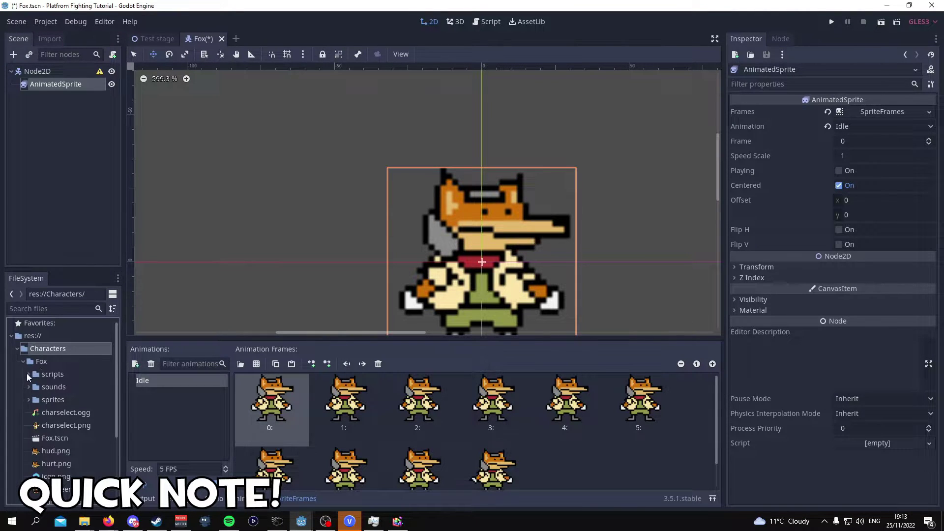
pyautogui.click(28, 399)
pyautogui.scroll(-3, 40, 389)
pyautogui.scroll(-15, 64, 400)
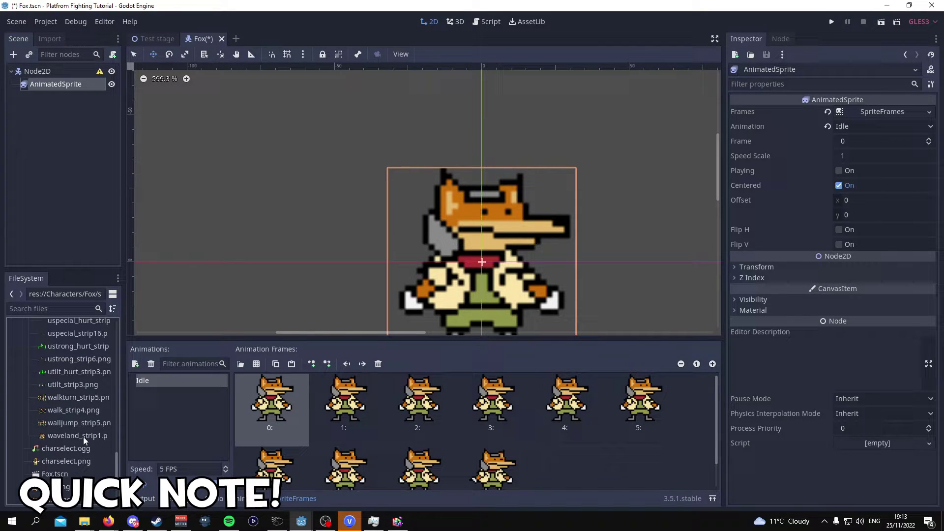
pyautogui.scroll(10, 64, 394)
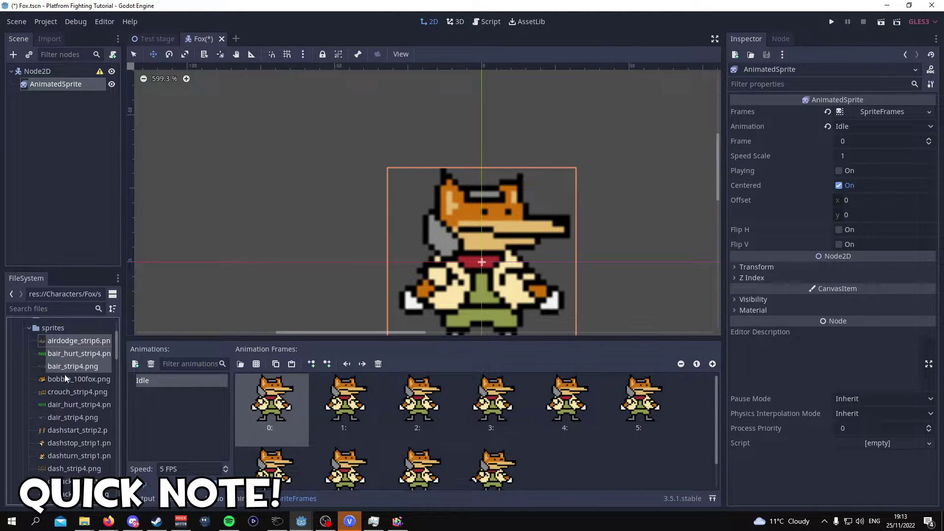
# Multi-select all Fox sprite .png files through waveland_strip1.png and show their import settings.
pyautogui.keyDown('shift'); pyautogui.click(65, 410); pyautogui.keyUp('shift')
pyautogui.keyDown('shift'); pyautogui.click(75, 460); pyautogui.keyUp('shift')
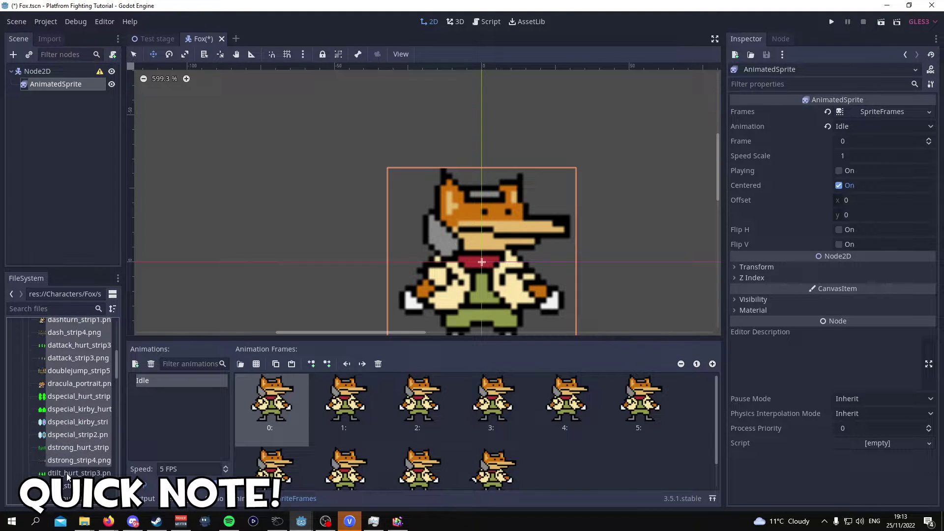
pyautogui.scroll(-3, 74, 417)
pyautogui.keyDown('shift'); pyautogui.click(73, 475); pyautogui.keyUp('shift')
pyautogui.scroll(-2, 69, 426)
pyautogui.scroll(-3, 69, 426)
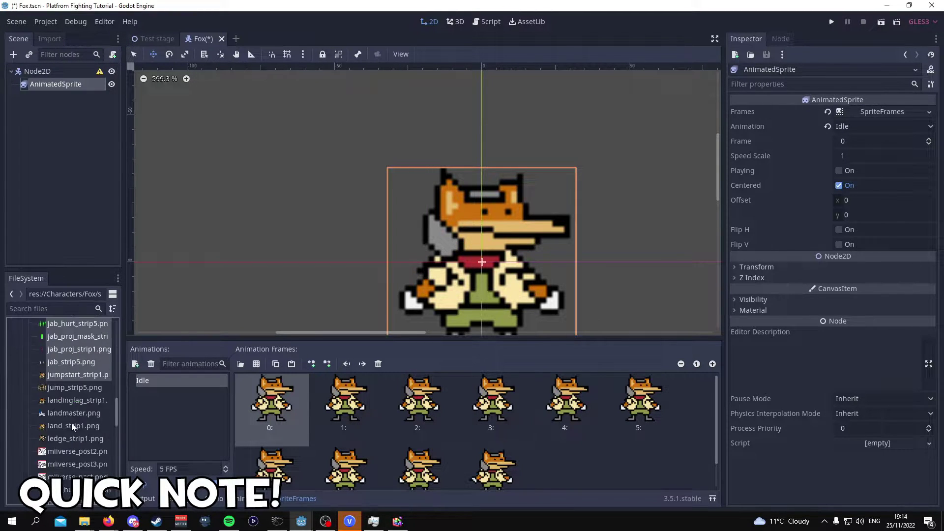
pyautogui.keyDown('shift'); pyautogui.click(73, 468); pyautogui.keyUp('shift')
pyautogui.scroll(-3, 68, 431)
pyautogui.keyDown('shift'); pyautogui.click(69, 464); pyautogui.keyUp('shift')
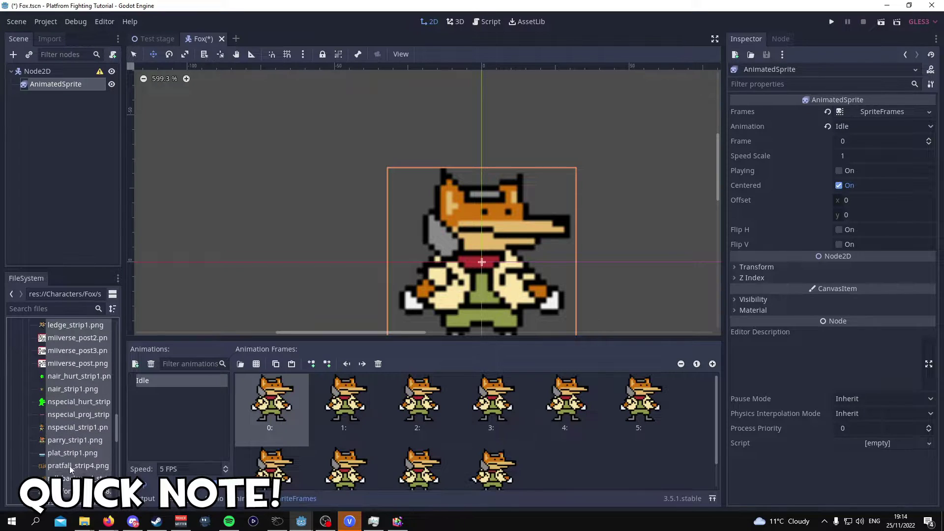
pyautogui.scroll(-3, 68, 462)
pyautogui.keyDown('shift'); pyautogui.click(67, 482); pyautogui.keyUp('shift')
pyautogui.scroll(-3, 66, 393)
pyautogui.keyDown('shift'); pyautogui.click(67, 393); pyautogui.keyUp('shift')
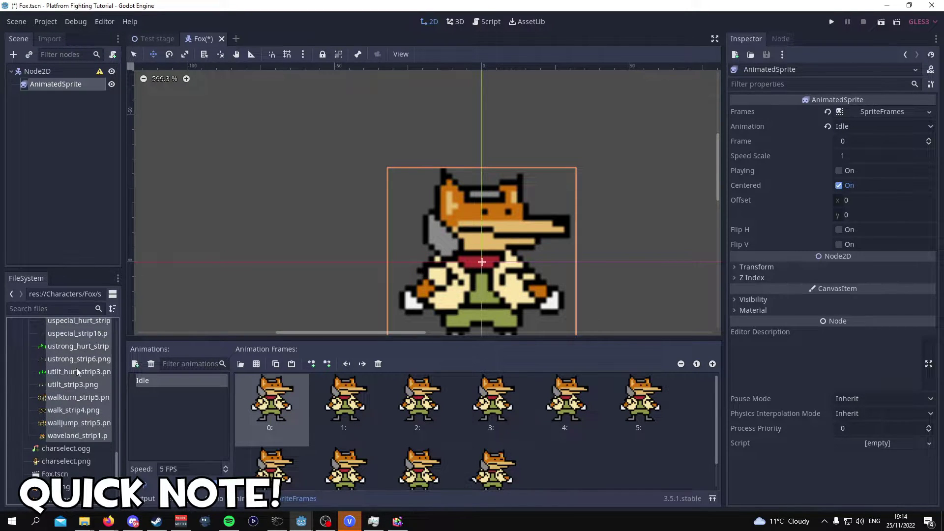
pyautogui.click(57, 37)
# Reimport all 76 Fox sprites with the 2D Pixel preset and recentre the fox on the canvas.
pyautogui.click(101, 85)
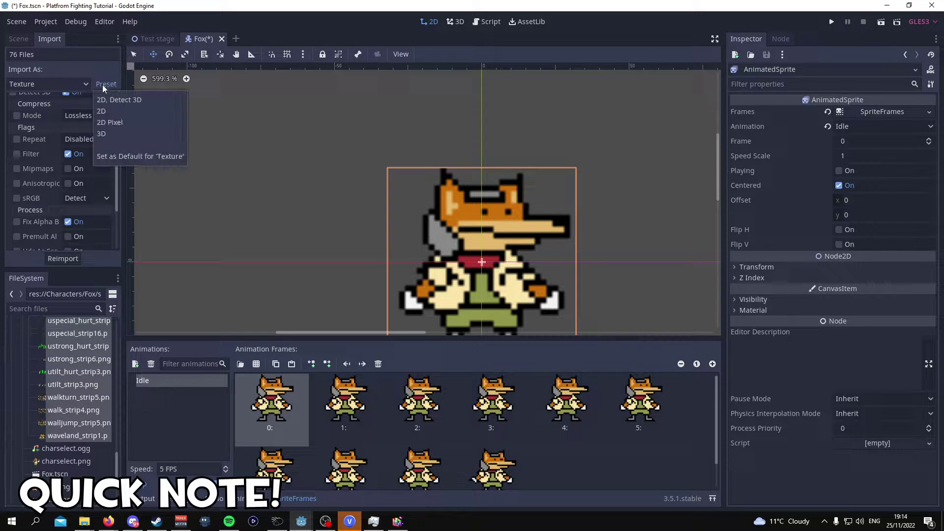
pyautogui.click(122, 121)
pyautogui.click(71, 259)
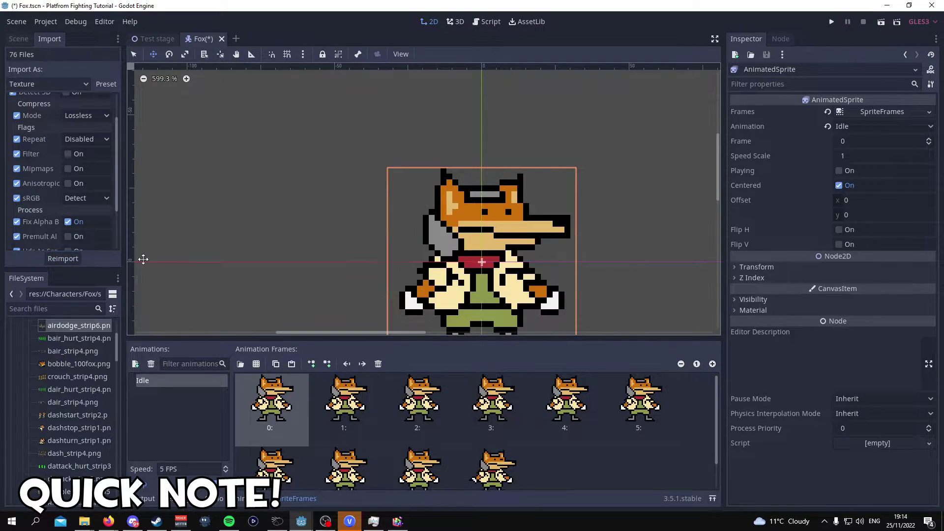
pyautogui.scroll(-4, 474, 208)
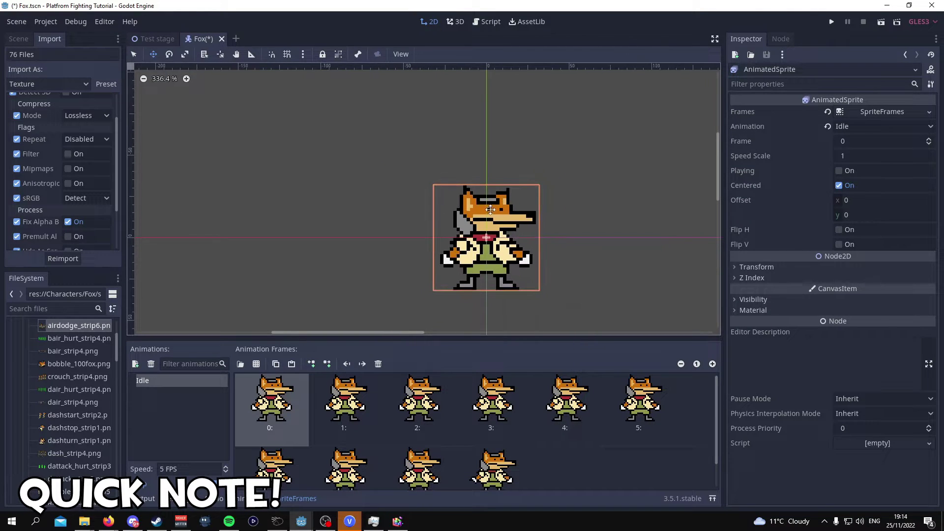
pyautogui.scroll(3, 474, 208)
pyautogui.scroll(2, 474, 208)
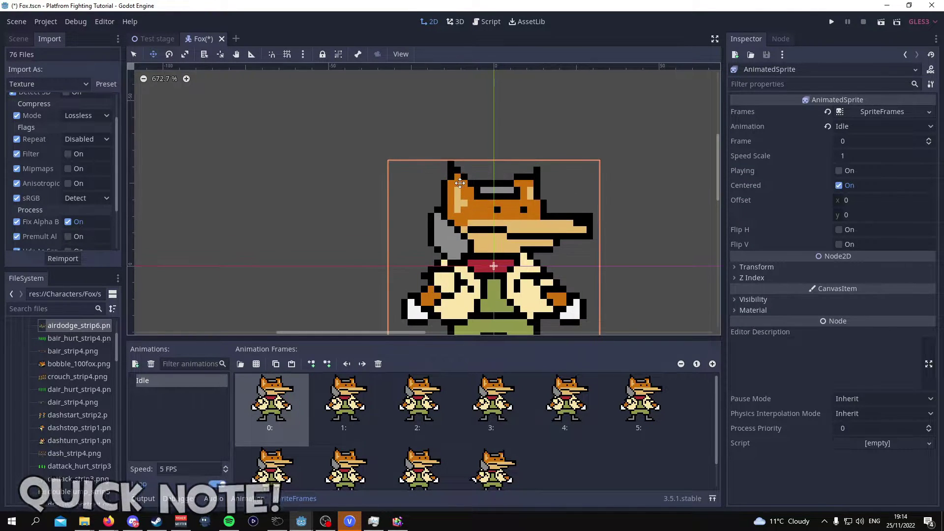
pyautogui.scroll(-4, 575, 289)
pyautogui.moveTo(579, 302); pyautogui.dragTo(499, 263, button='middle')
pyautogui.scroll(1, 483, 261)
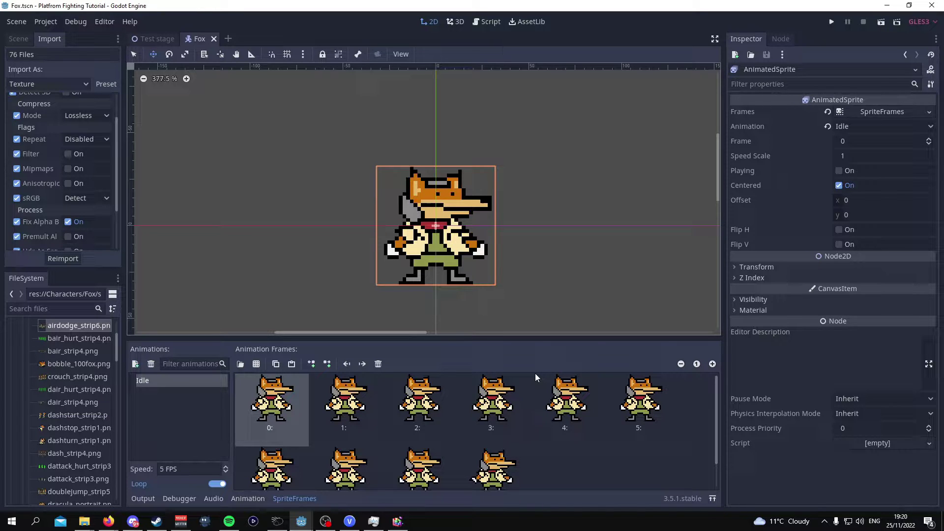
# Add an AnimationPlayer child node under the AnimatedSprite.
pyautogui.click(25, 40)
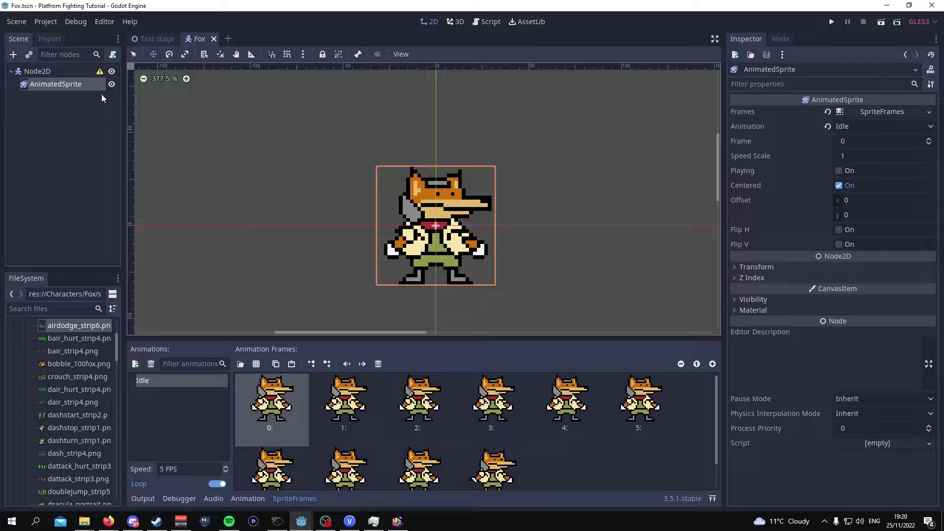
pyautogui.rightClick(74, 84)
pyautogui.click(104, 118)
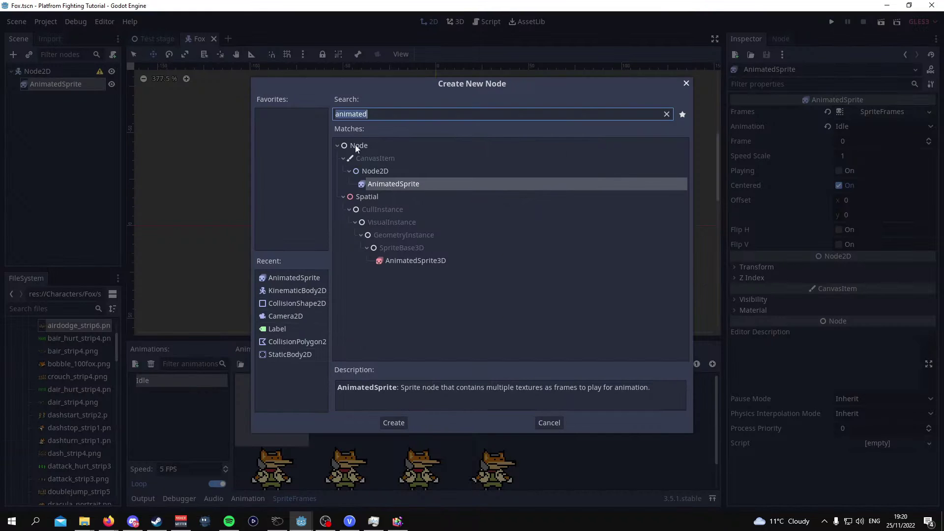
pyautogui.write('a')
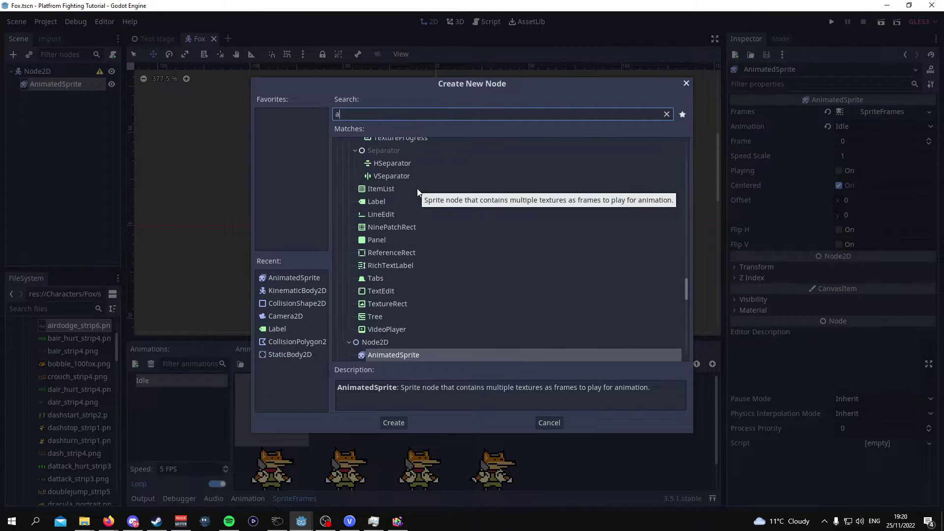
pyautogui.write('nimation')
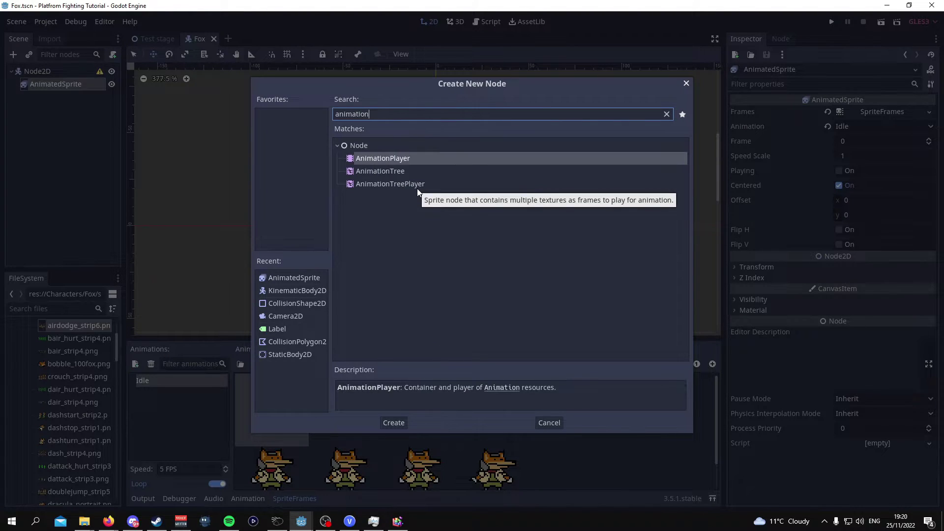
pyautogui.doubleClick(404, 163)
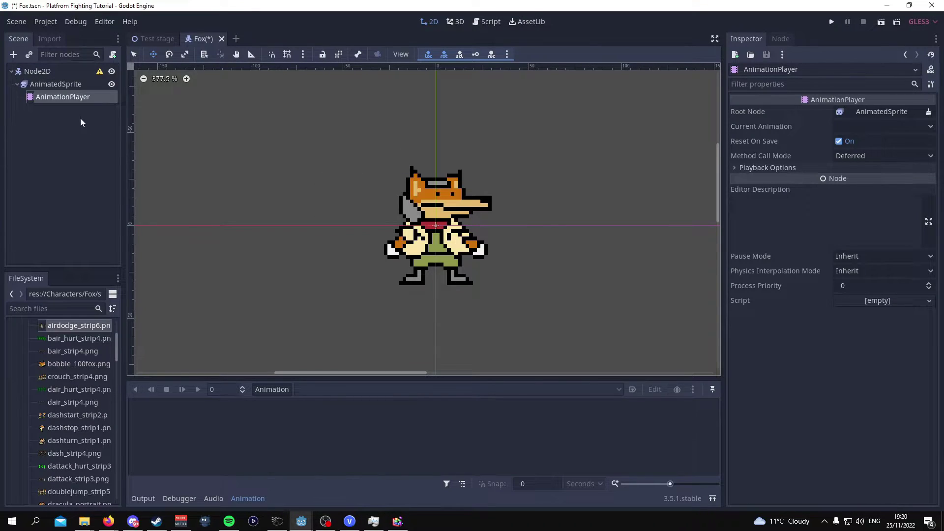
# Select the new AnimationPlayer node to bring up its animation editor.
pyautogui.click(61, 85)
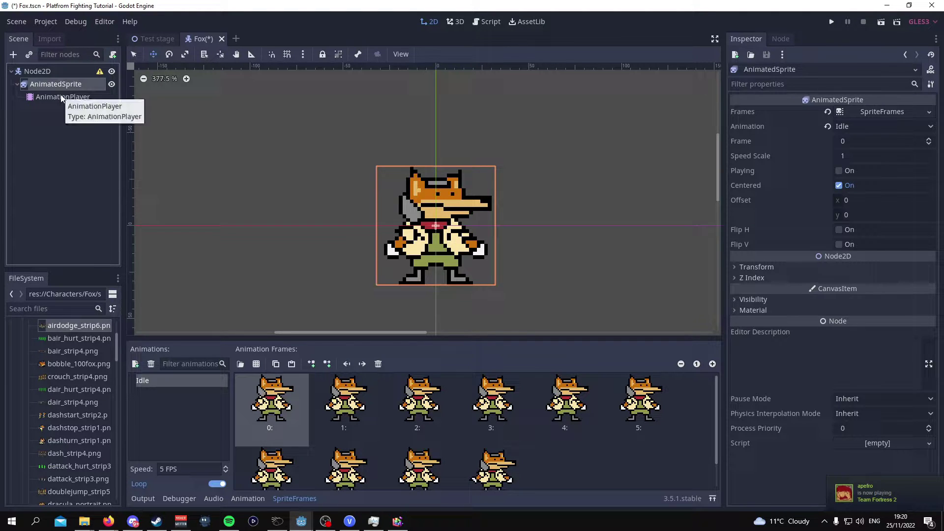
pyautogui.doubleClick(60, 84)
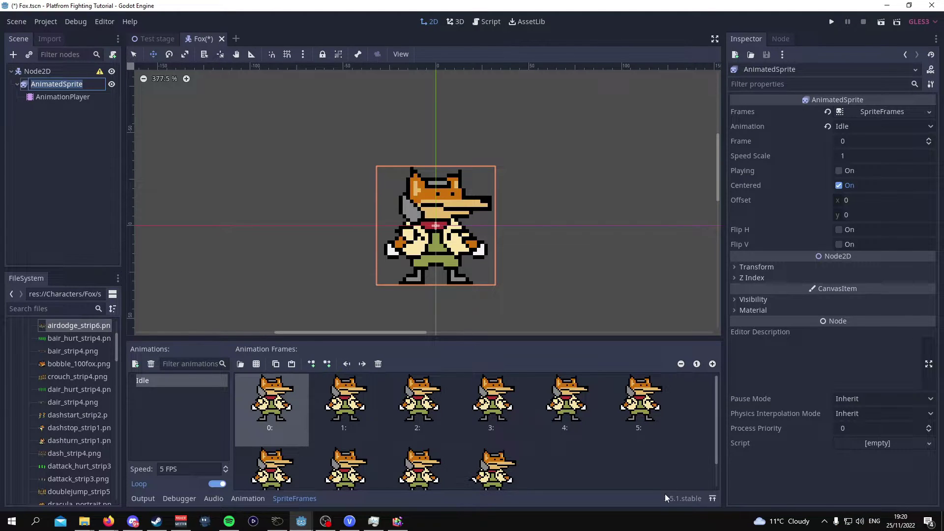
pyautogui.click(83, 97)
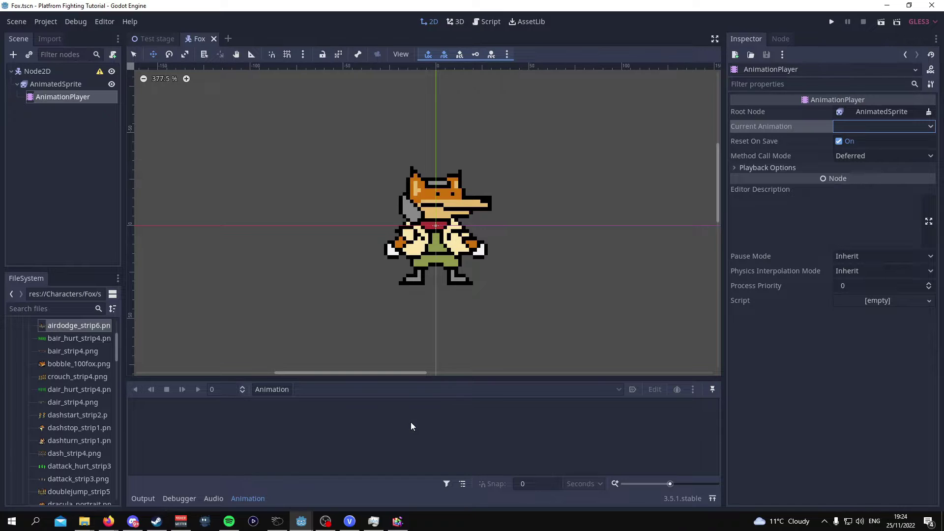
# Create a new AnimationPlayer animation named Idle.
pyautogui.click(284, 391)
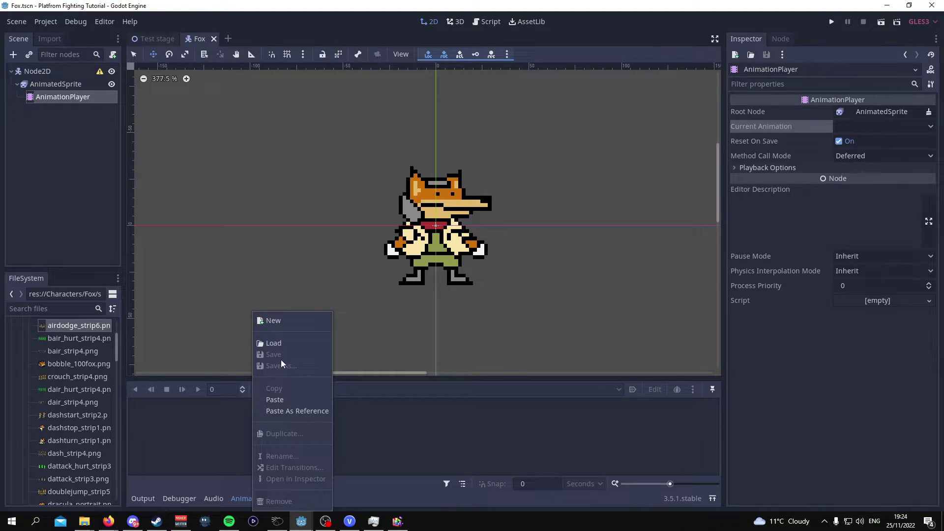
pyautogui.click(285, 322)
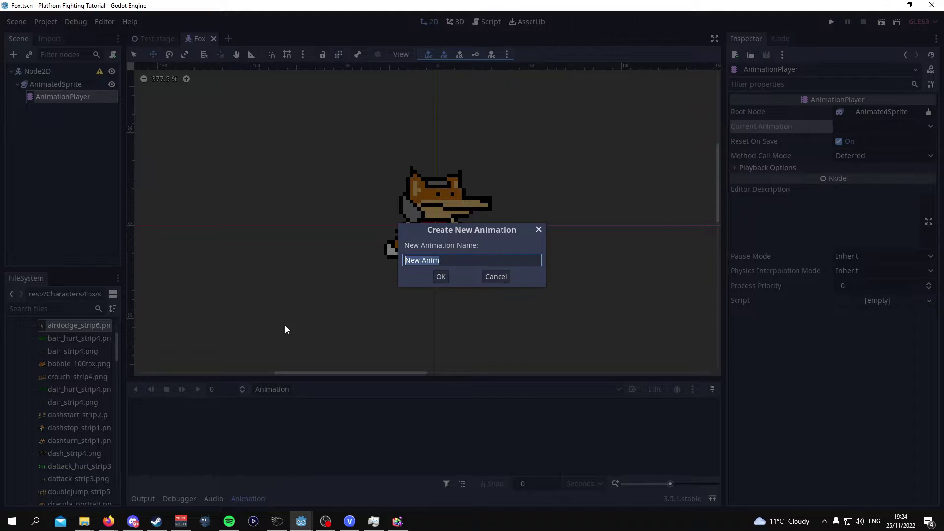
pyautogui.write('Idle')
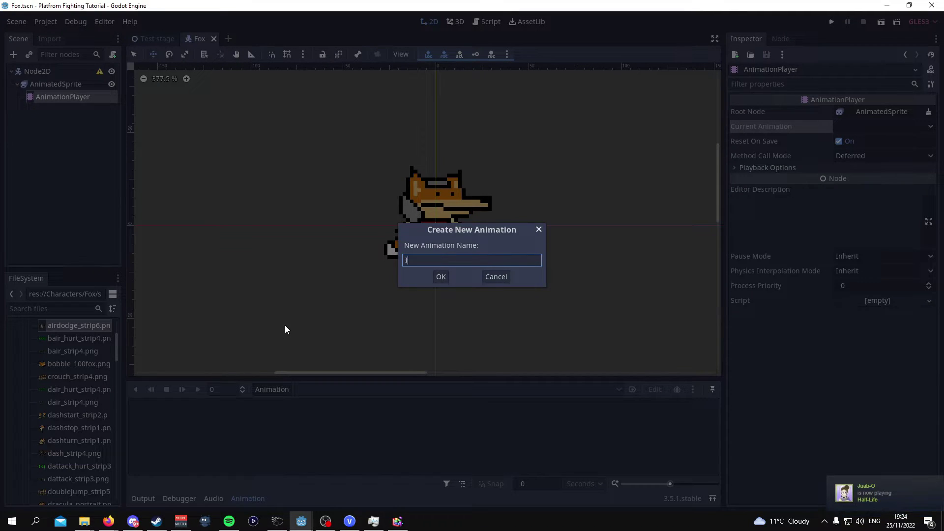
pyautogui.press('Return')
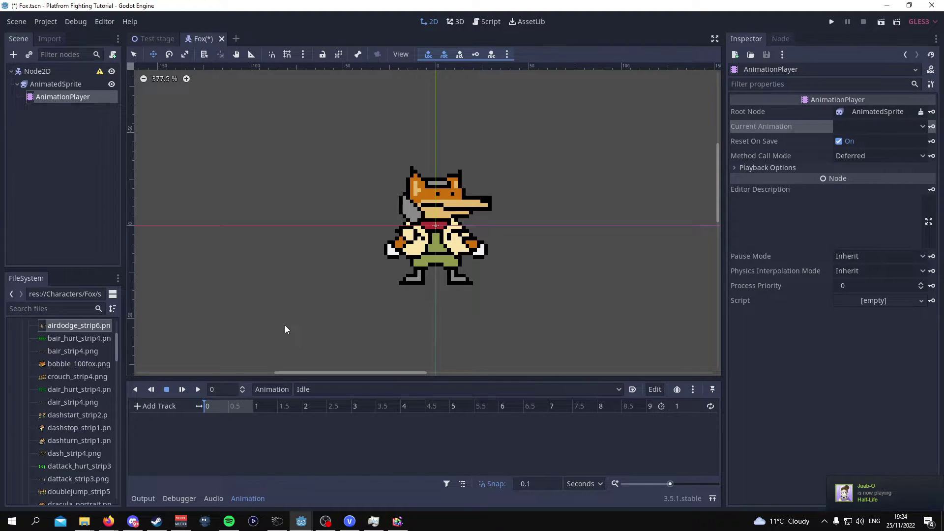
# Set the timeline snap units to FPS with a snap rate of 60.
pyautogui.click(573, 483)
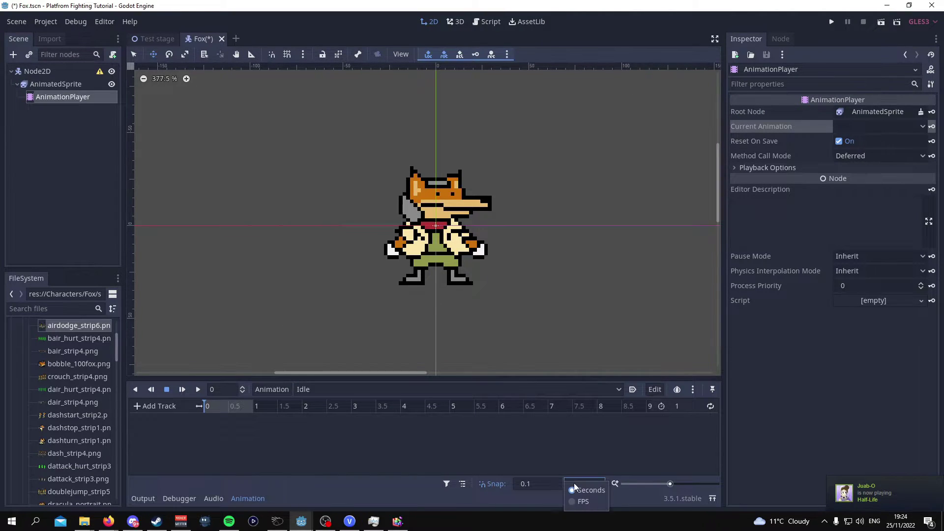
pyautogui.click(583, 501)
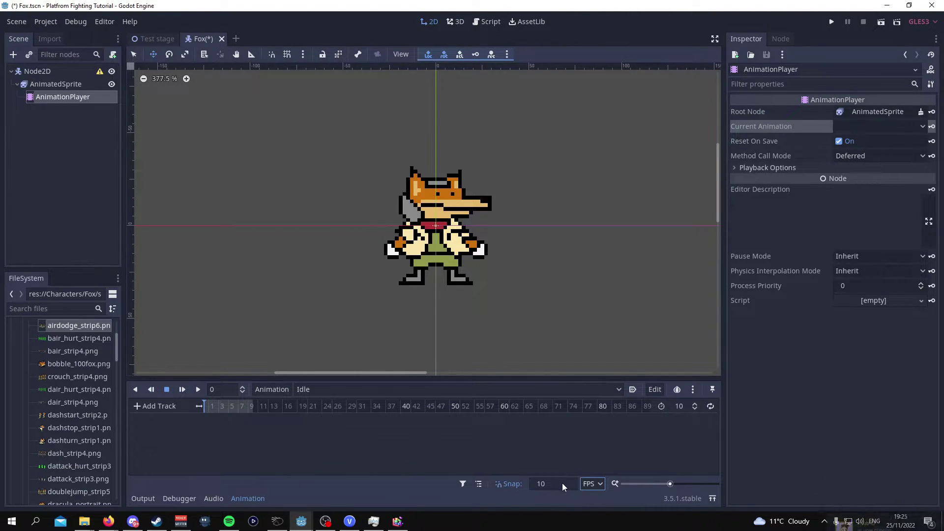
pyautogui.click(560, 486)
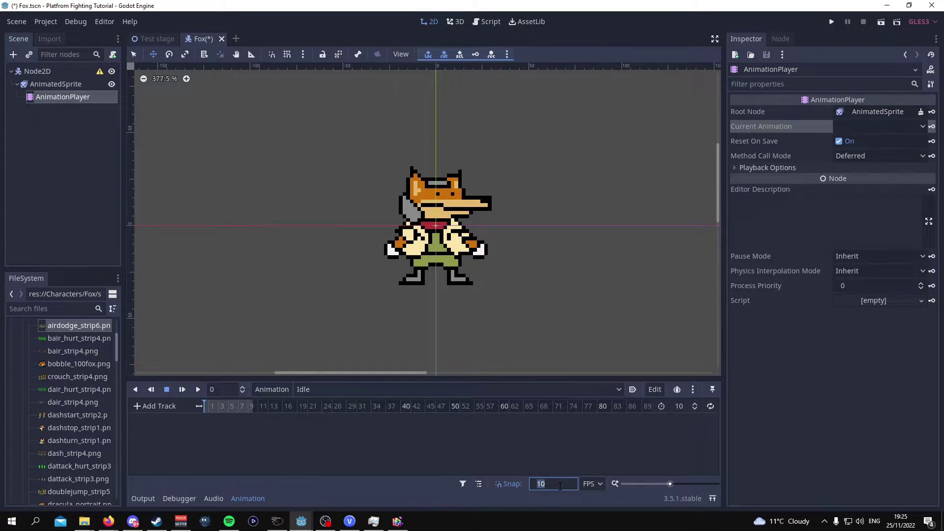
pyautogui.write('60')
pyautogui.press('Return')
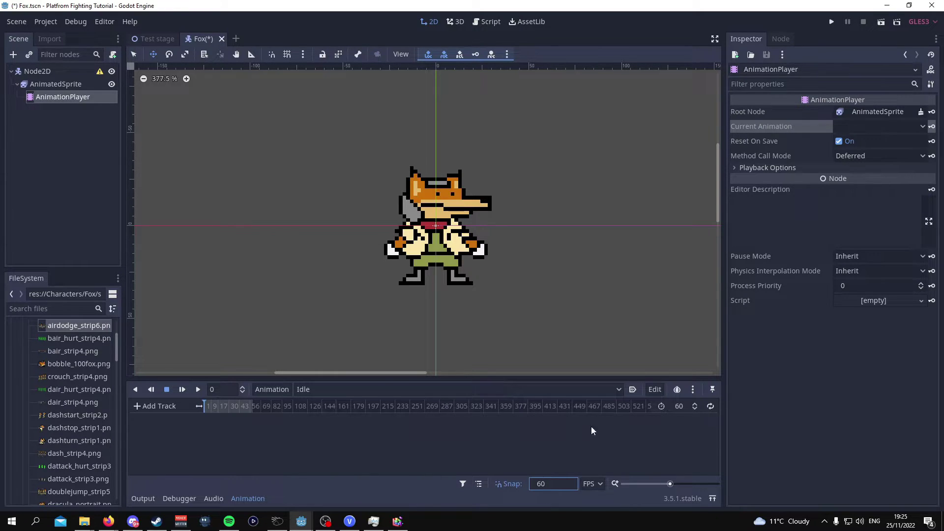
# Set the Idle animation length to 60 and turn looping on.
pyautogui.keyDown('ctrl'); pyautogui.scroll(4, 252, 407); pyautogui.keyUp('ctrl')
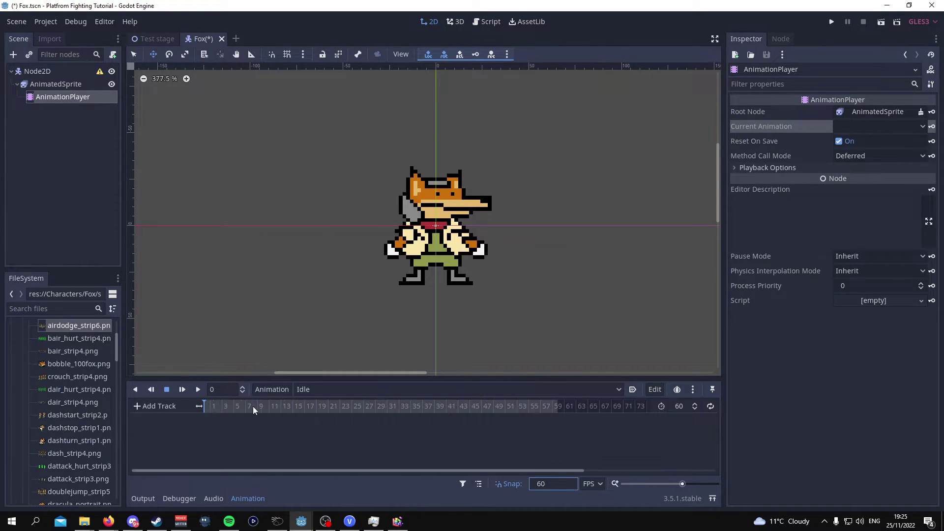
pyautogui.keyDown('ctrl'); pyautogui.scroll(-1, 379, 422); pyautogui.keyUp('ctrl')
pyautogui.click(683, 407)
pyautogui.click(683, 407)
pyautogui.click(711, 406)
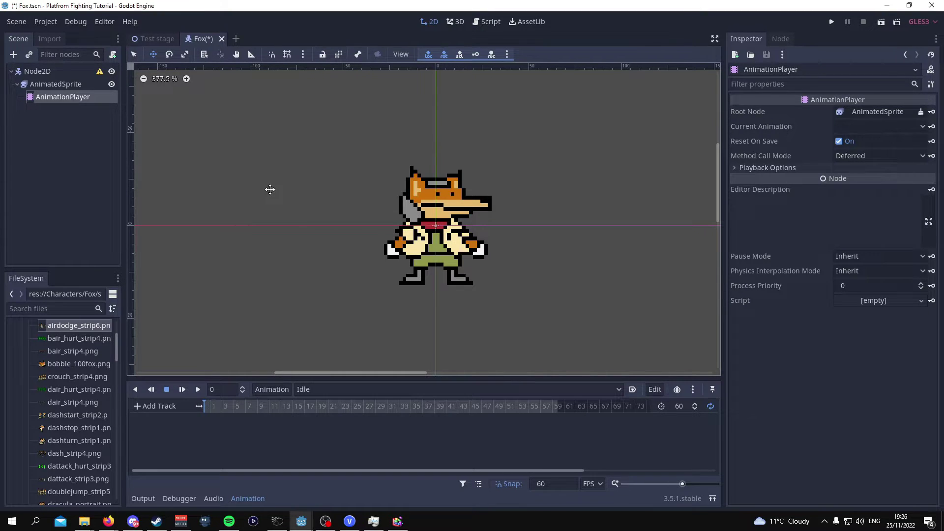
# Key the AnimatedSprite's animation property at frame 0 of Idle, creating its track.
pyautogui.click(61, 84)
pyautogui.click(252, 500)
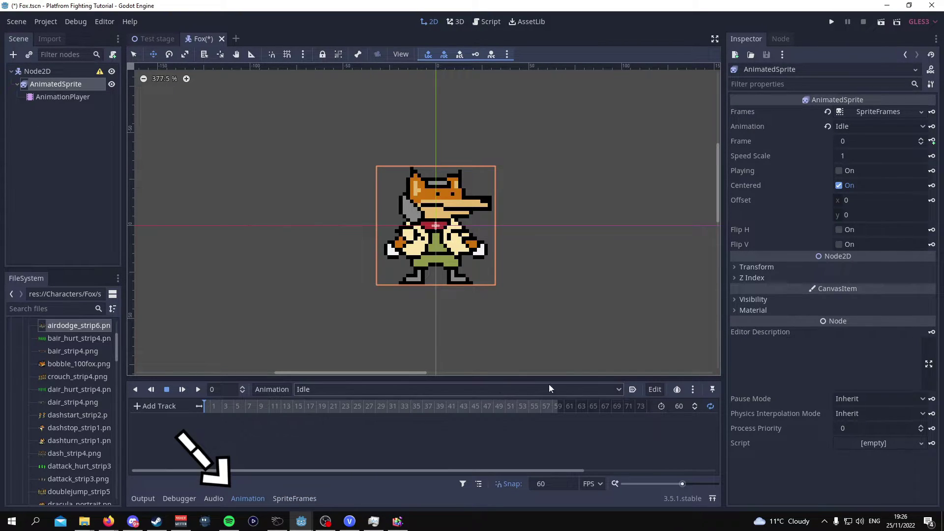
pyautogui.click(932, 128)
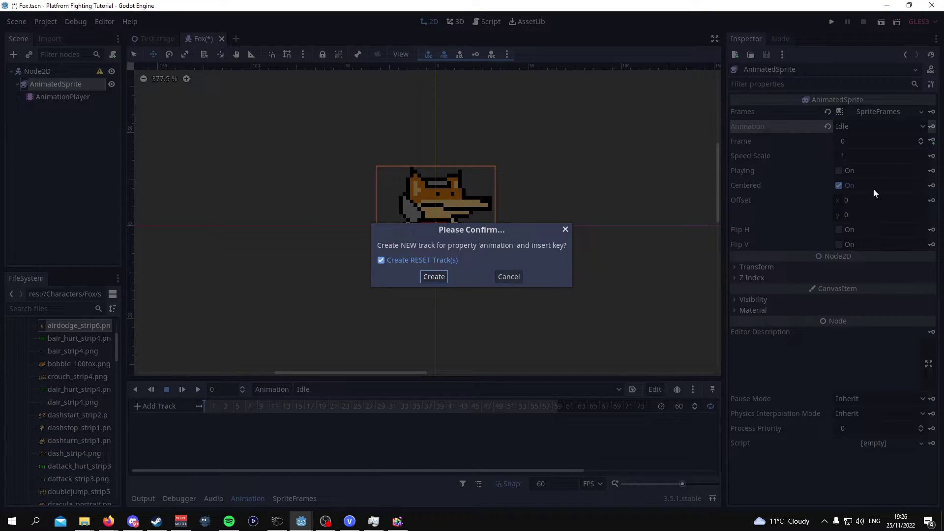
pyautogui.click(432, 279)
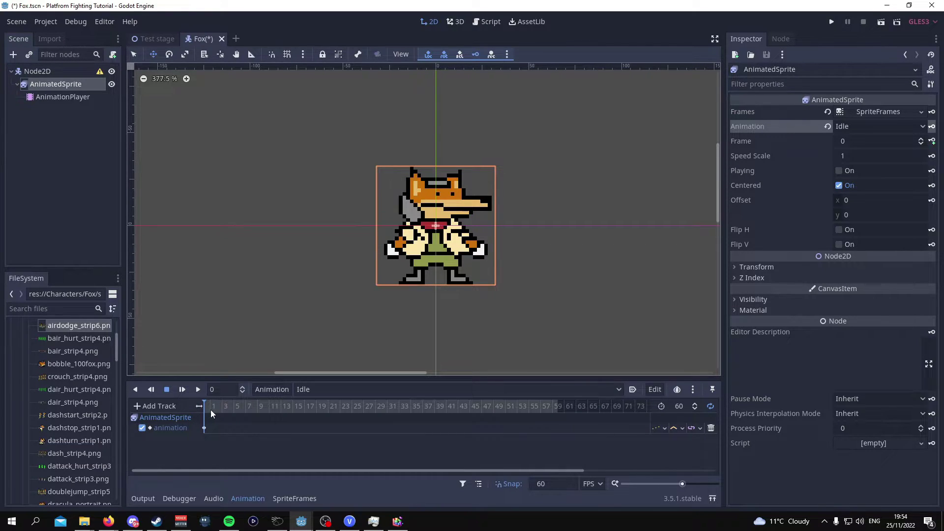
# Create an AnimatedSprite frame track in Idle, keying sprite frames 0, 1 and 2 at successive playhead positions.
pyautogui.click(932, 142)
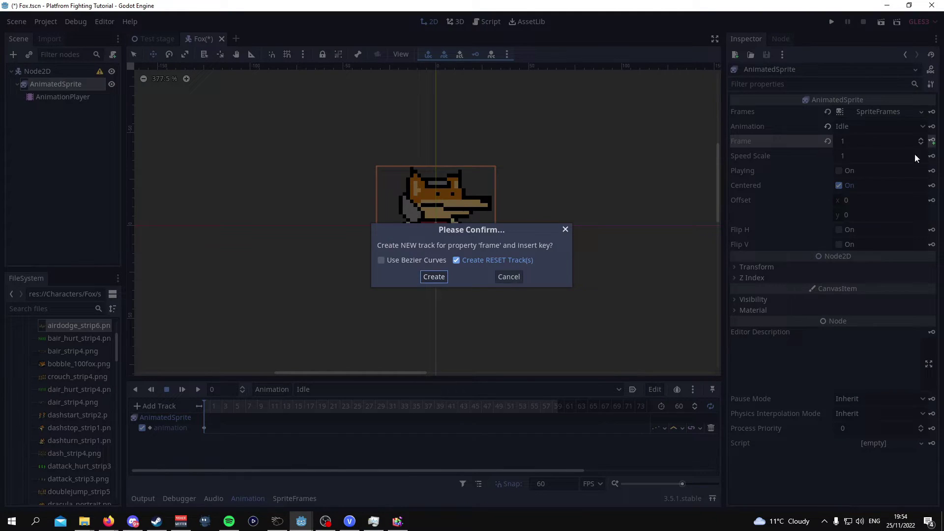
pyautogui.click(432, 277)
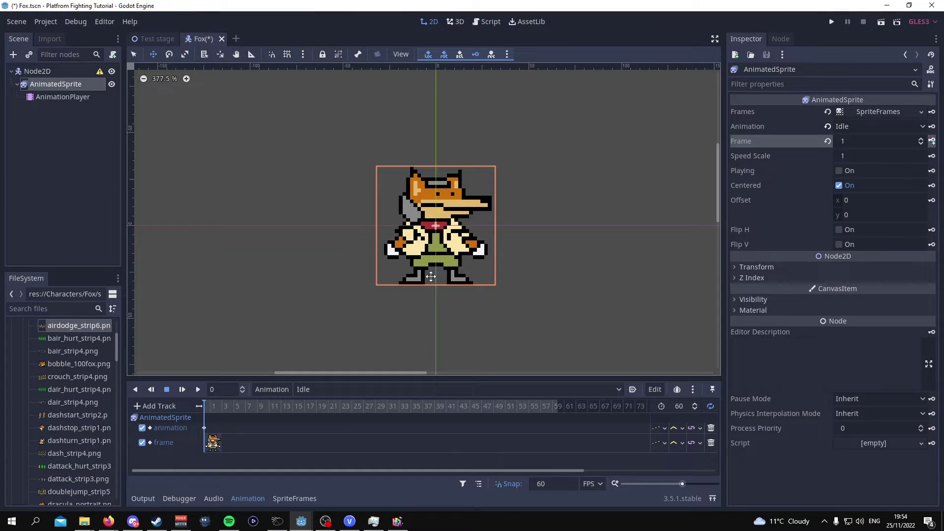
pyautogui.click(233, 407)
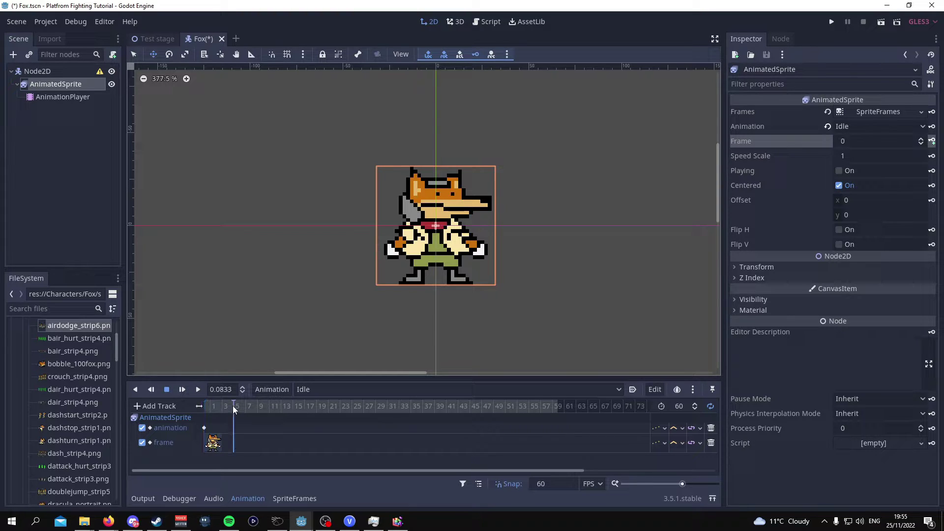
pyautogui.click(920, 139)
pyautogui.click(920, 139)
pyautogui.click(932, 141)
pyautogui.click(921, 140)
pyautogui.click(932, 141)
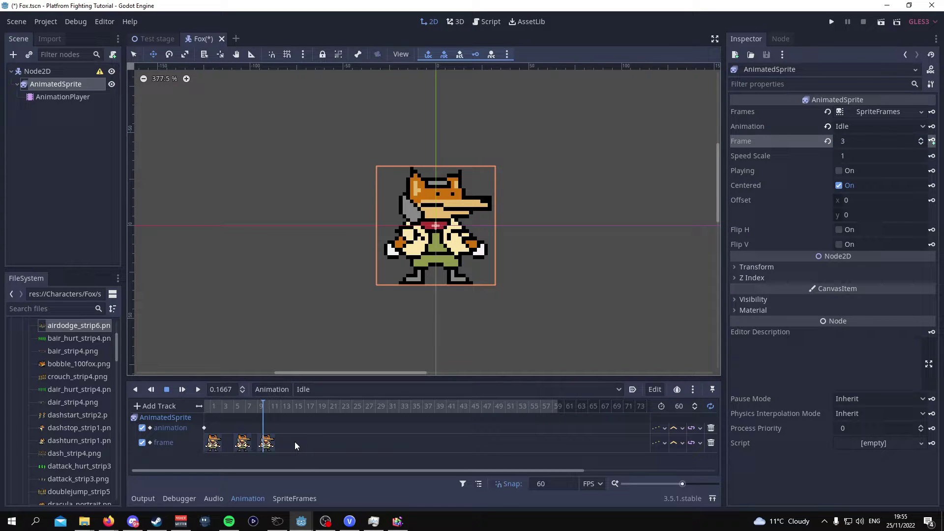
# Add further frame keys up to frame 9 along the timeline, then play Idle from the start.
pyautogui.click(302, 407)
pyautogui.moveTo(682, 483); pyautogui.dragTo(684, 484)
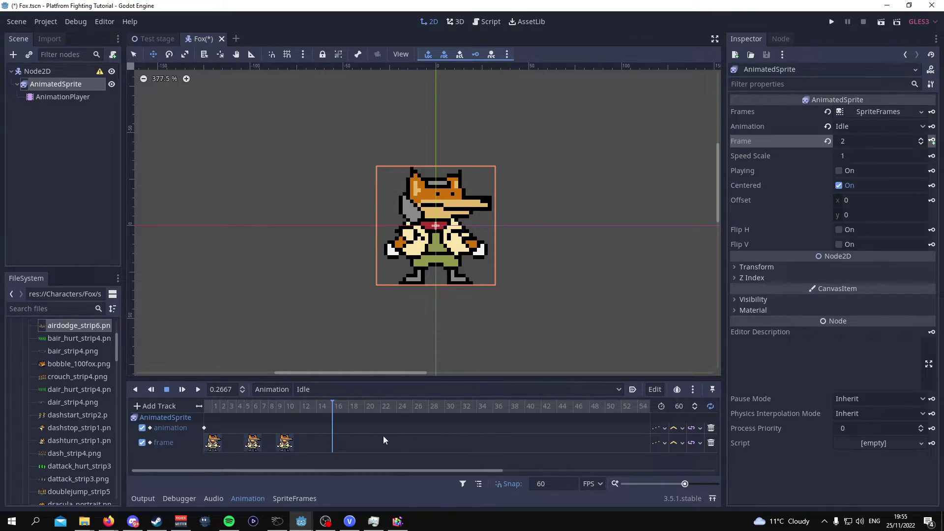
pyautogui.click(932, 141)
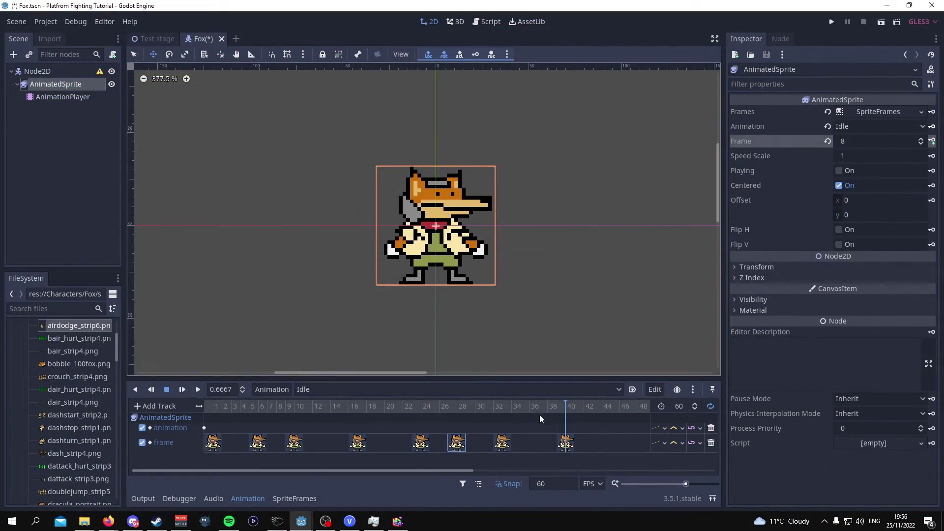
pyautogui.click(615, 406)
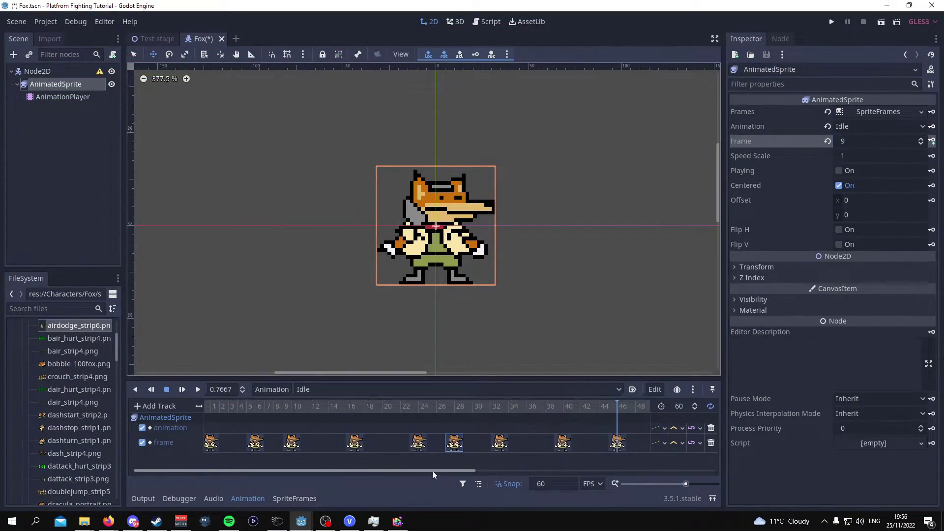
pyautogui.moveTo(432, 470); pyautogui.dragTo(595, 471)
pyautogui.moveTo(471, 406); pyautogui.dragTo(446, 406)
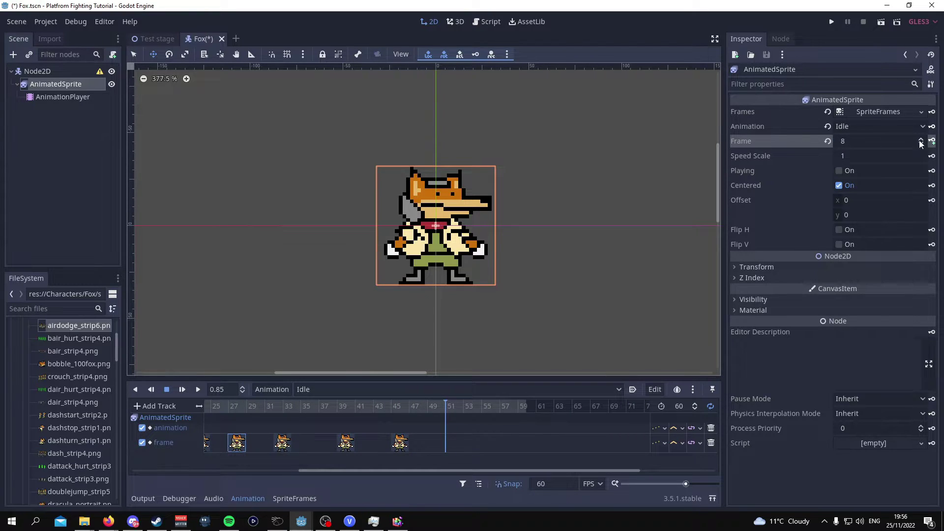
pyautogui.click(920, 141)
pyautogui.click(932, 141)
pyautogui.moveTo(369, 466); pyautogui.dragTo(234, 460)
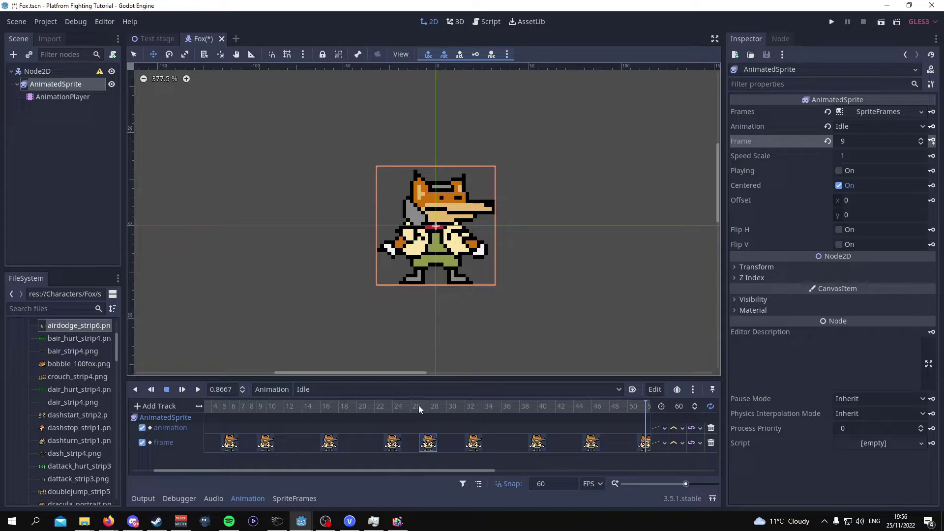
pyautogui.moveTo(418, 405); pyautogui.dragTo(200, 392)
pyautogui.click(183, 390)
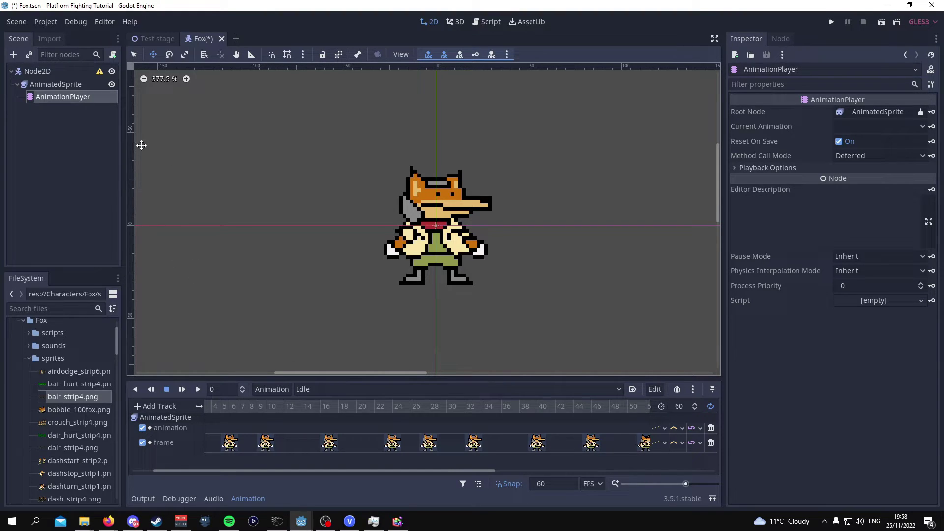
# Add a new SpriteFrames animation on the AnimatedSprite and name it Bair.
pyautogui.click(67, 83)
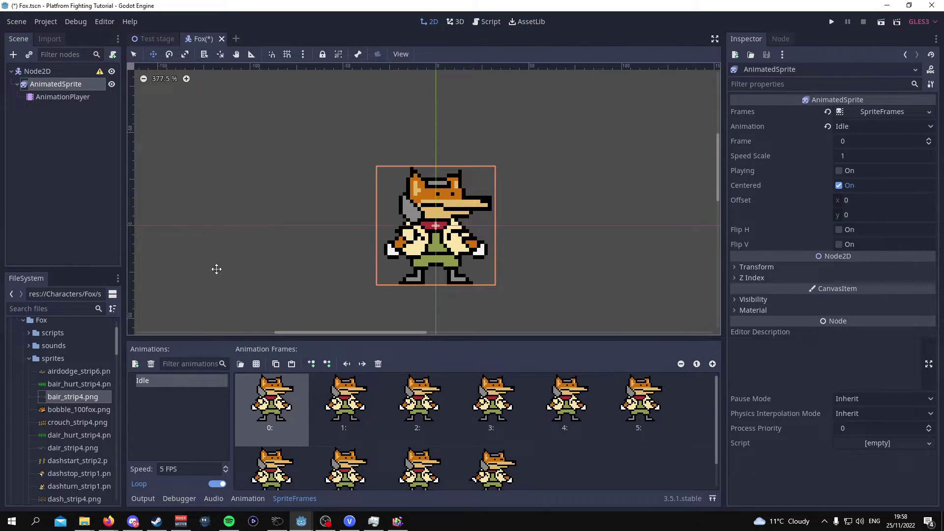
pyautogui.click(135, 363)
pyautogui.doubleClick(169, 393)
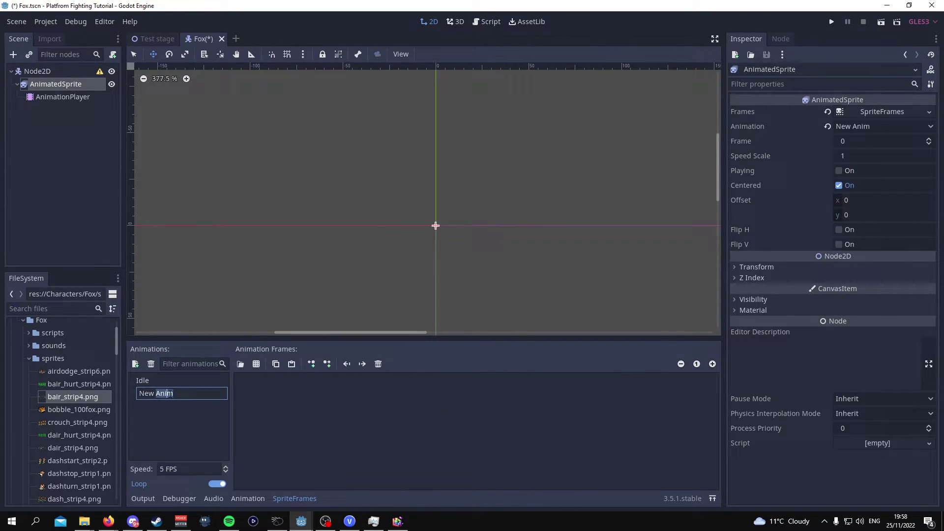
pyautogui.tripleClick(169, 393)
pyautogui.write('bair')
pyautogui.press('BackSpace')
pyautogui.press('BackSpace')
pyautogui.press('BackSpace')
pyautogui.press('BackSpace')
pyautogui.write('Bair')
pyautogui.press('Return')
# Slice bair_strip4.png as a single row and add all 4 frames to Bair.
pyautogui.click(256, 364)
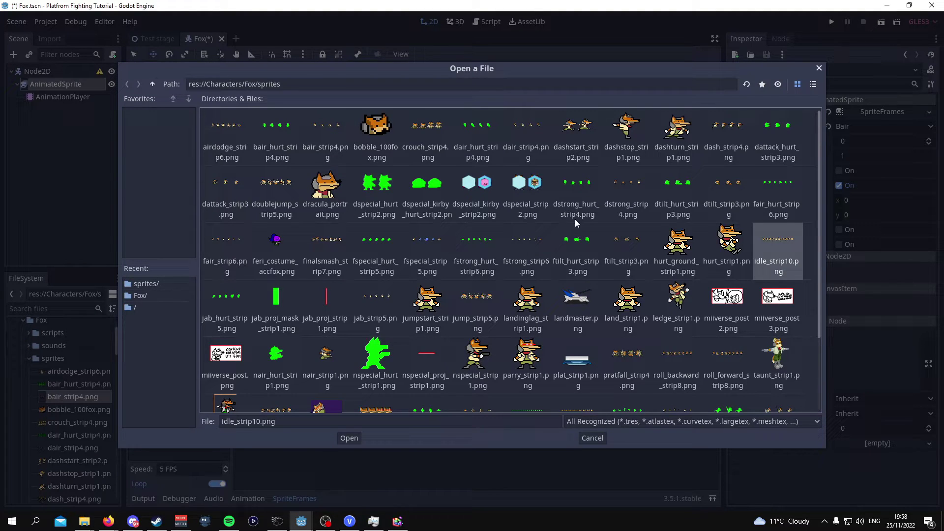
pyautogui.click(571, 193)
pyautogui.click(286, 147)
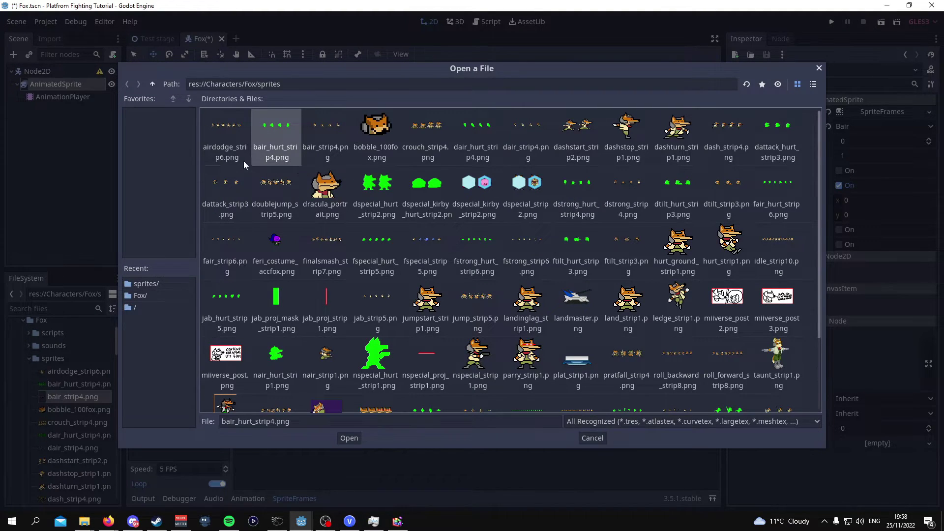
pyautogui.doubleClick(319, 132)
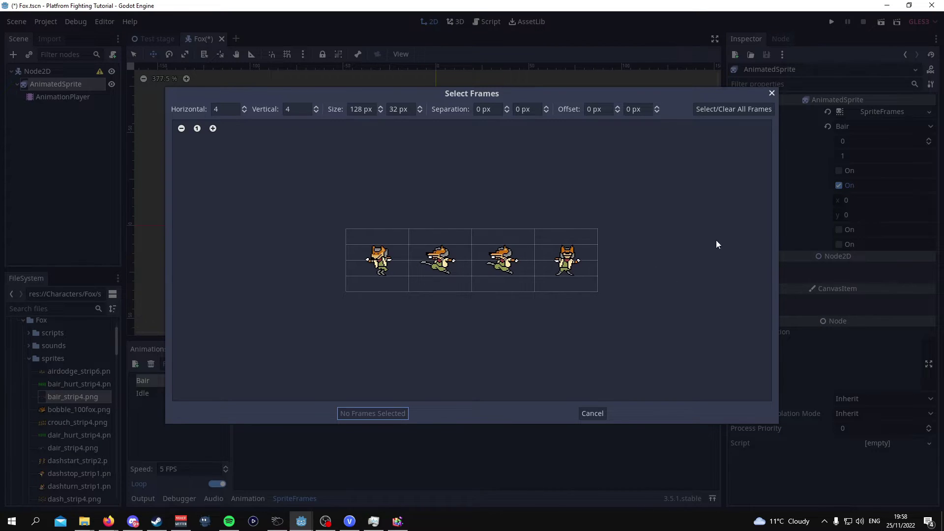
pyautogui.click(297, 112)
pyautogui.write('1')
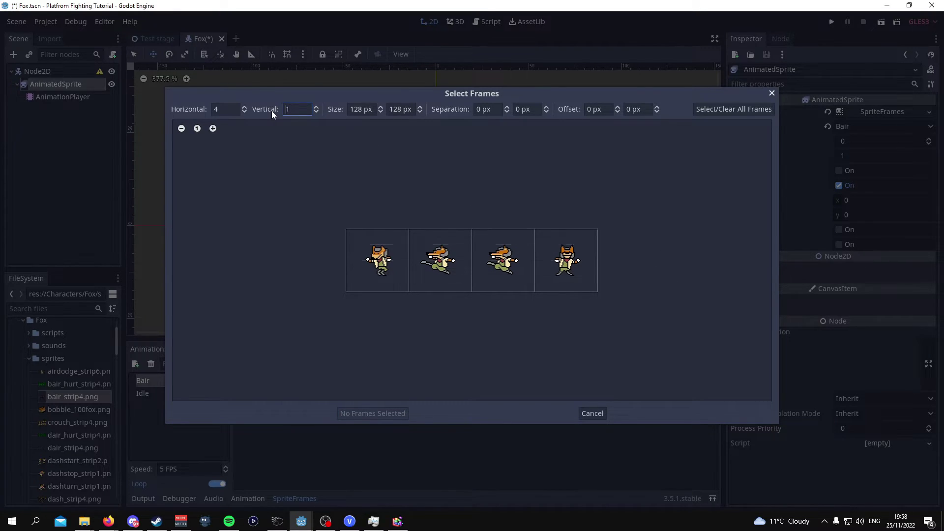
pyautogui.click(710, 113)
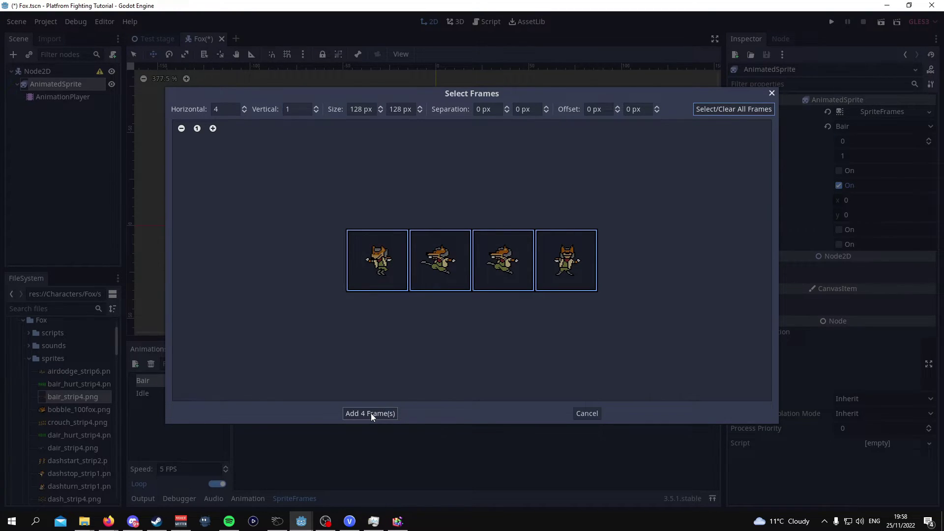
pyautogui.click(371, 413)
# Inspect each of the four Bair frames.
pyautogui.click(334, 411)
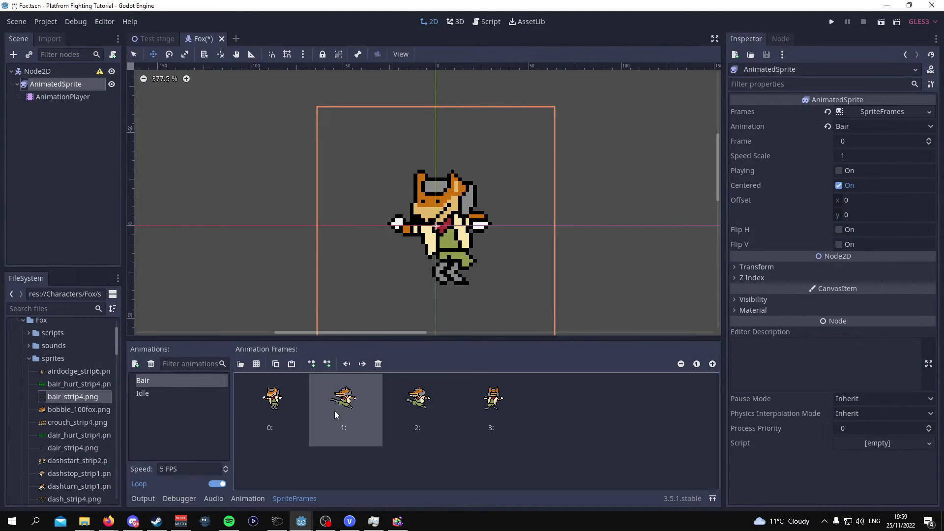
pyautogui.click(418, 415)
pyautogui.click(494, 418)
pyautogui.click(364, 422)
pyautogui.click(422, 415)
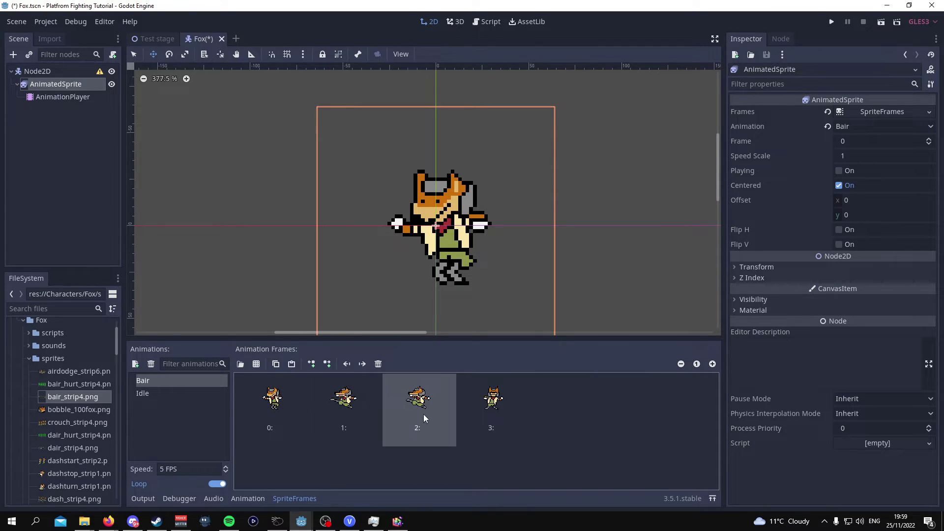
pyautogui.click(492, 413)
pyautogui.click(258, 391)
# Create a new AnimationPlayer animation named BAIR.
pyautogui.click(63, 97)
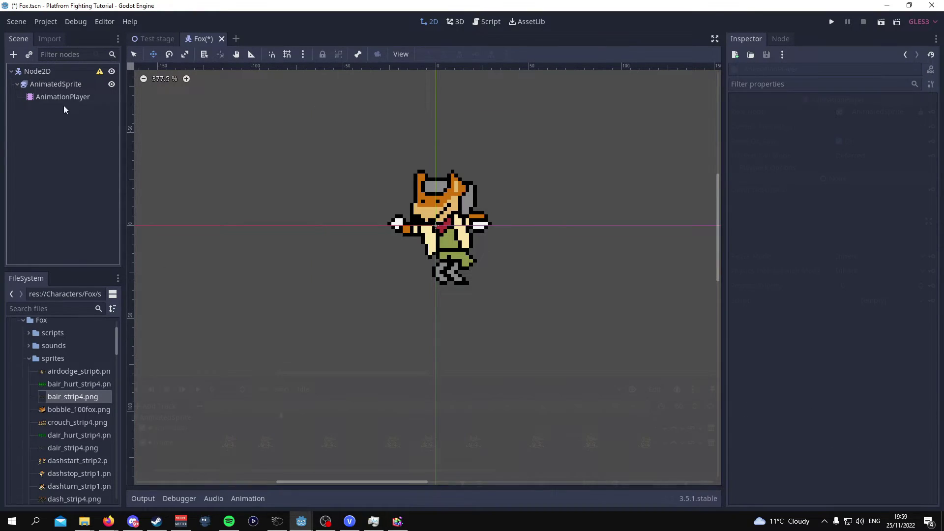
pyautogui.click(273, 391)
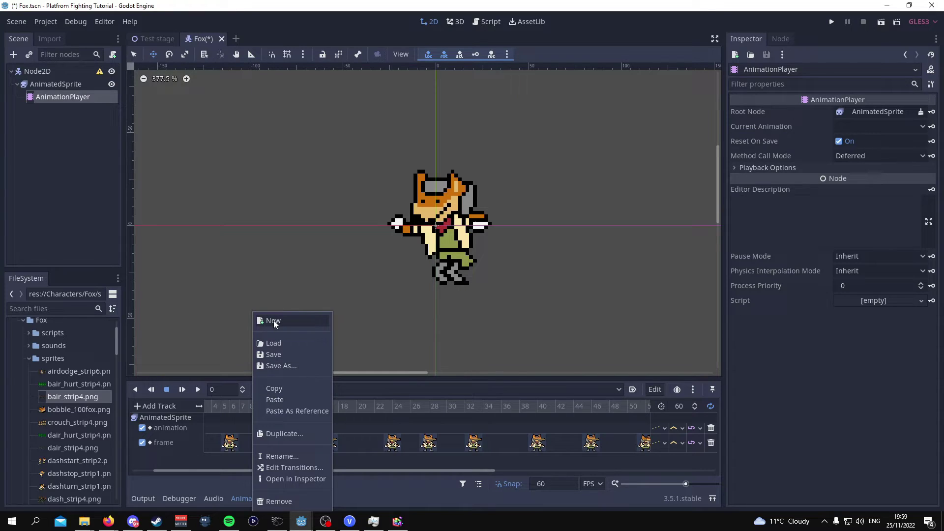
pyautogui.click(274, 322)
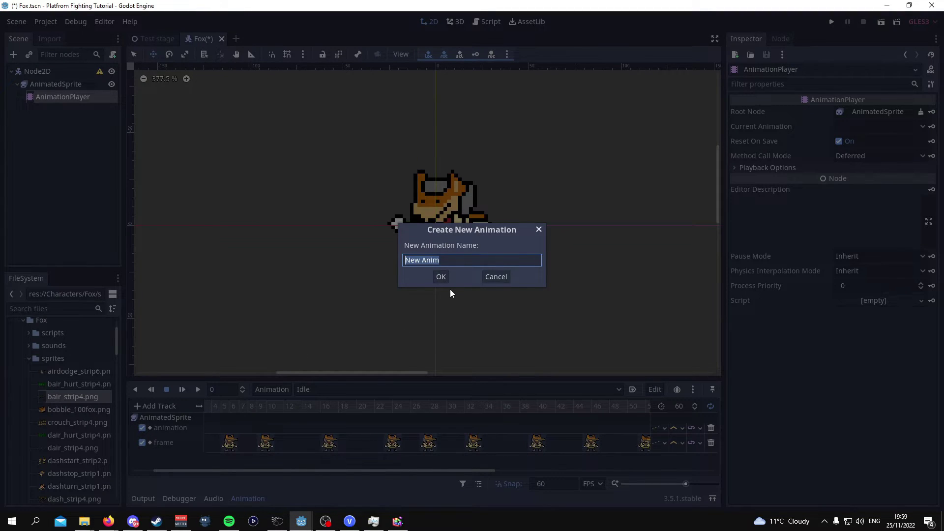
pyautogui.write('BAIR')
pyautogui.press('Return')
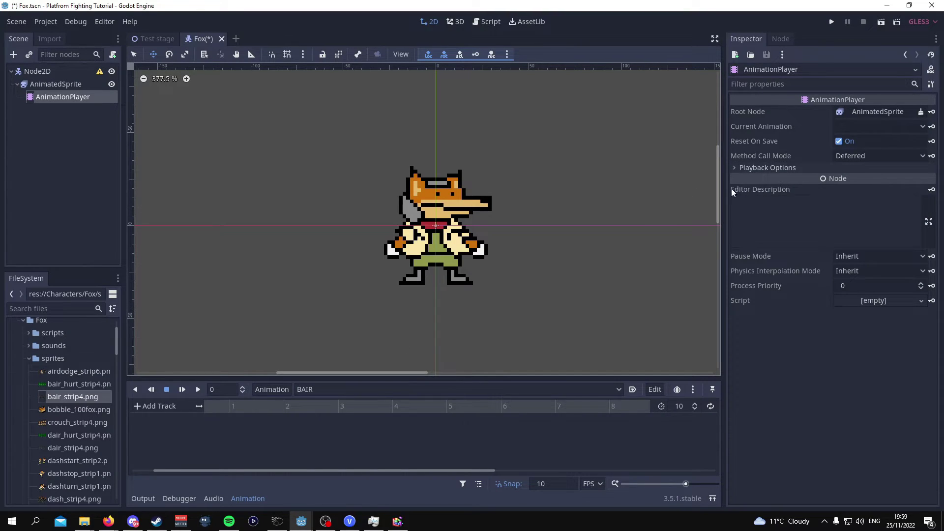
# Set the AnimatedSprite's animation to Bair and key it in BAIR, creating the track.
pyautogui.click(60, 86)
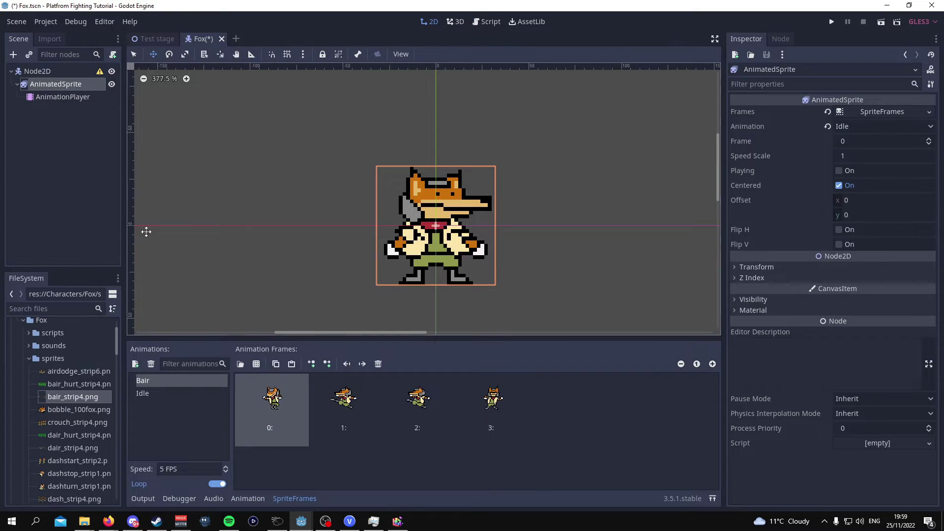
pyautogui.click(248, 499)
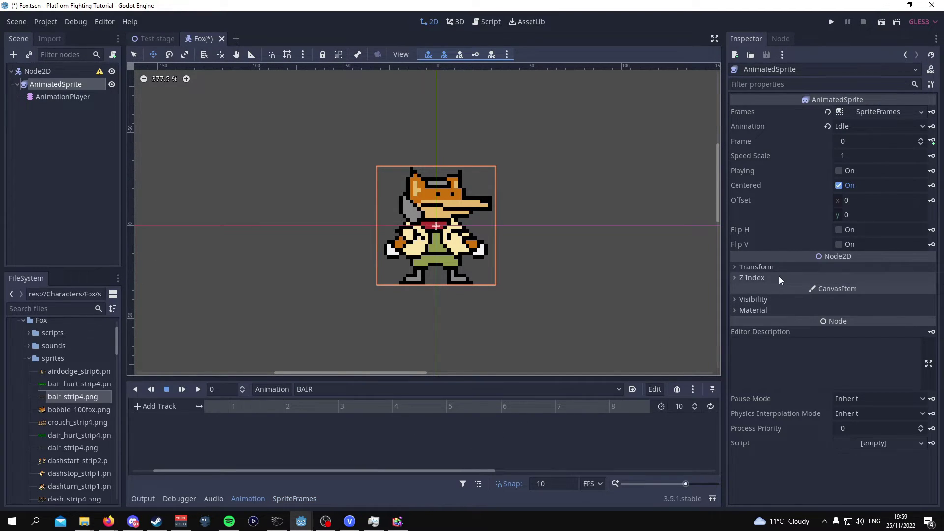
pyautogui.click(916, 127)
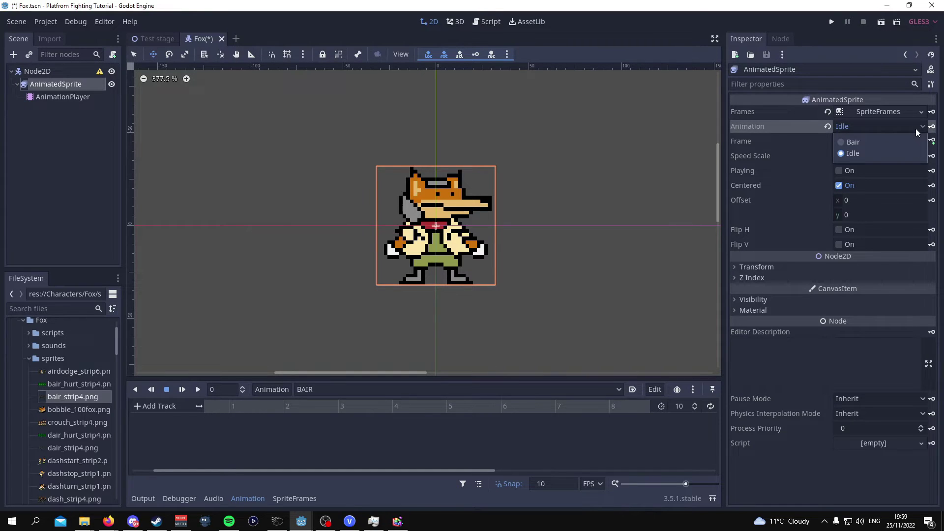
pyautogui.click(898, 144)
pyautogui.click(932, 126)
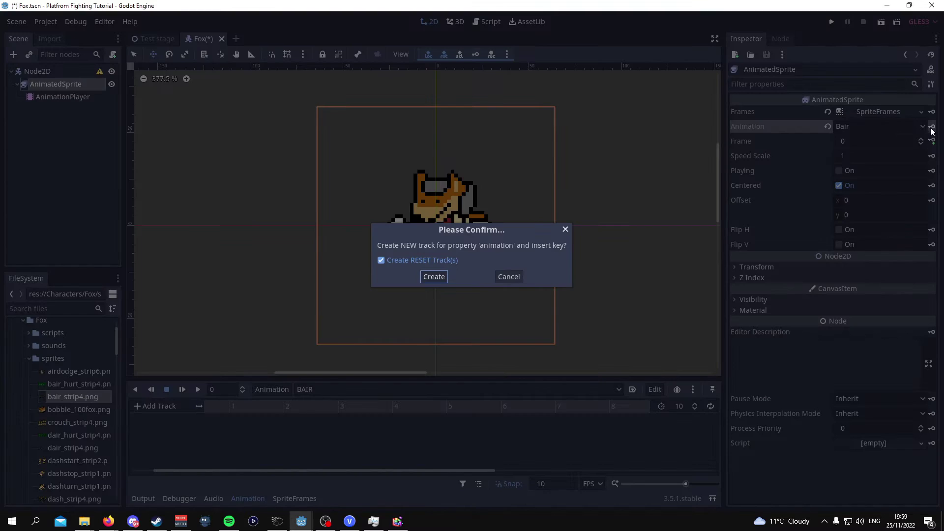
pyautogui.click(436, 277)
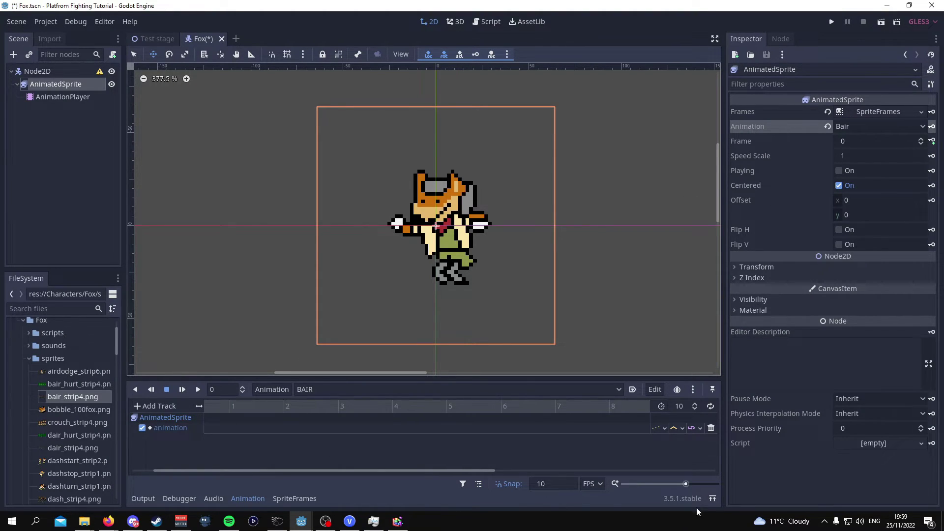
# Give BAIR a 60 FPS snap rate and an 18-frame length.
pyautogui.moveTo(686, 484)
pyautogui.mouseDown()
pyautogui.moveTo(675, 484)
pyautogui.moveTo(682, 484)
pyautogui.mouseUp()
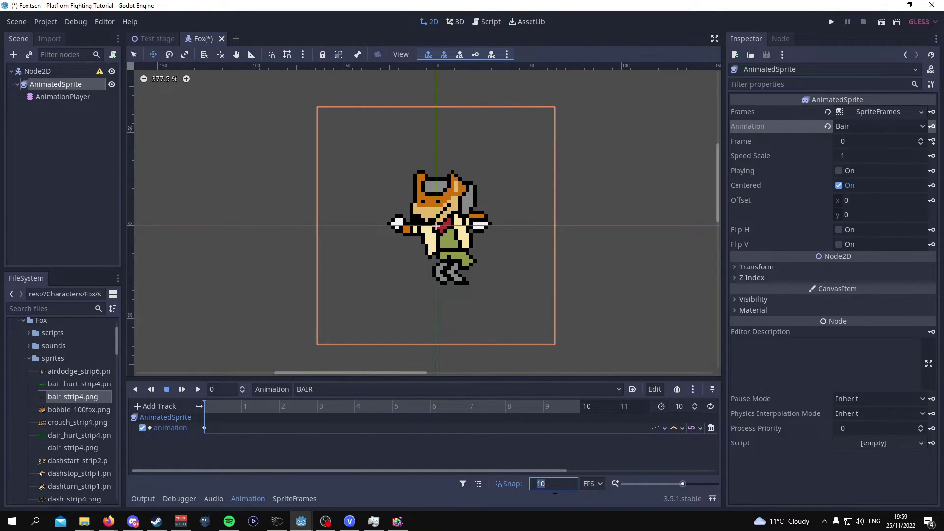
pyautogui.write('60')
pyautogui.press('Return')
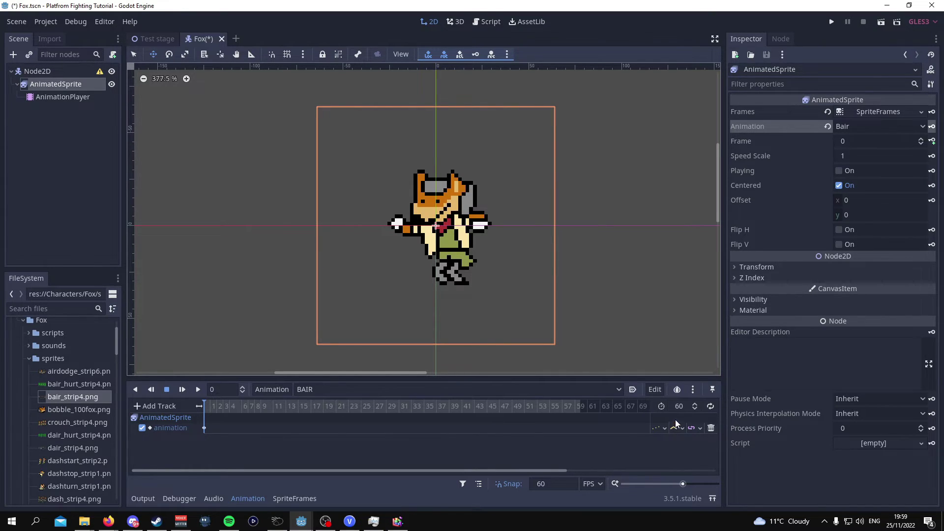
pyautogui.doubleClick(683, 406)
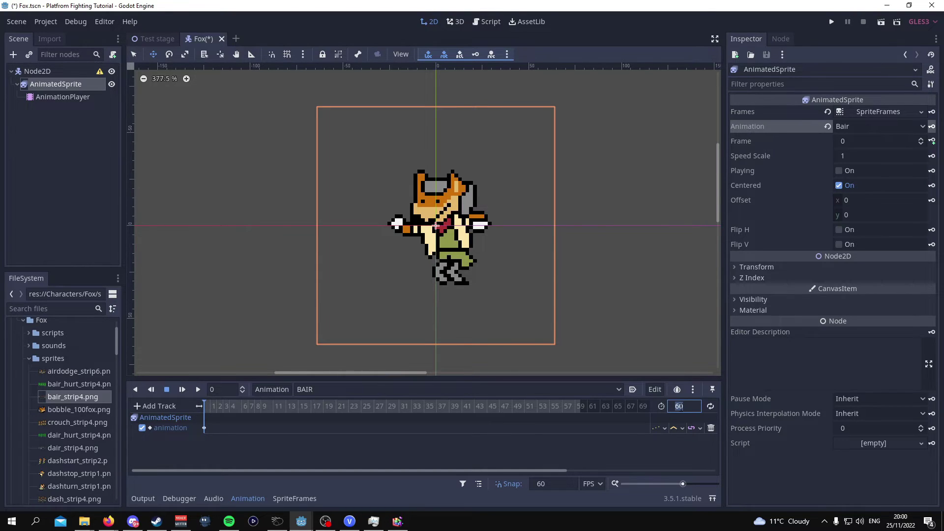
pyautogui.write('18')
pyautogui.press('Return')
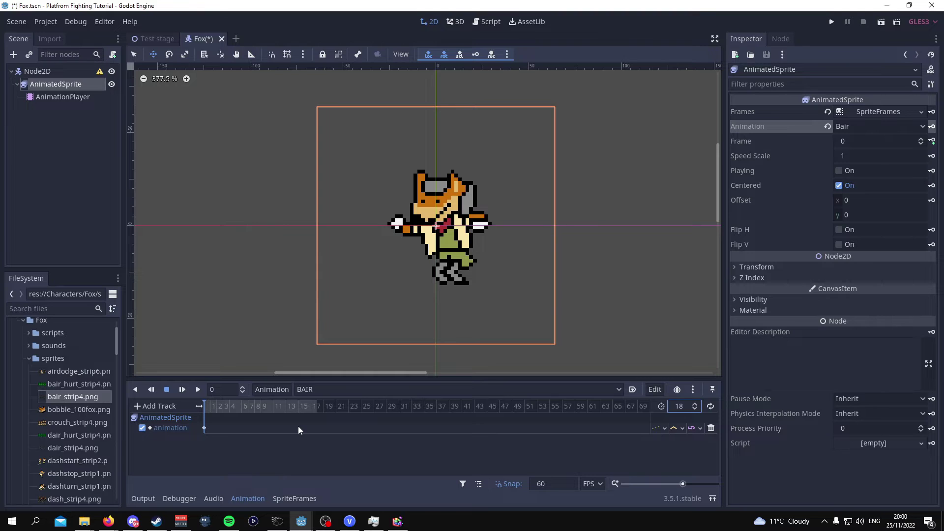
# Create a frame track in BAIR and key sprite frames 0–3 at positions across its 18 frames.
pyautogui.keyDown('ctrl'); pyautogui.scroll(3, 221, 408); pyautogui.keyUp('ctrl')
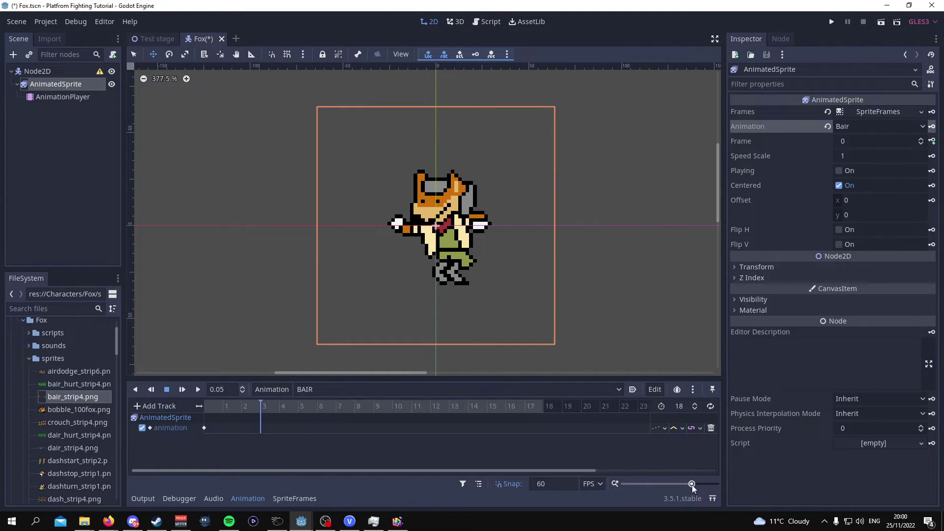
pyautogui.click(920, 139)
pyautogui.click(920, 139)
pyautogui.click(932, 141)
pyautogui.click(436, 274)
pyautogui.click(207, 406)
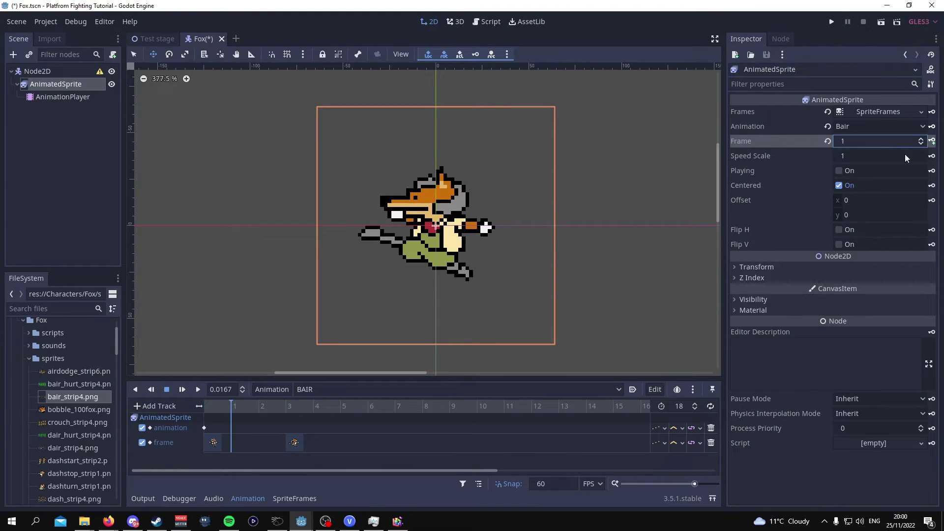
pyautogui.click(931, 141)
pyautogui.click(303, 406)
pyautogui.click(423, 406)
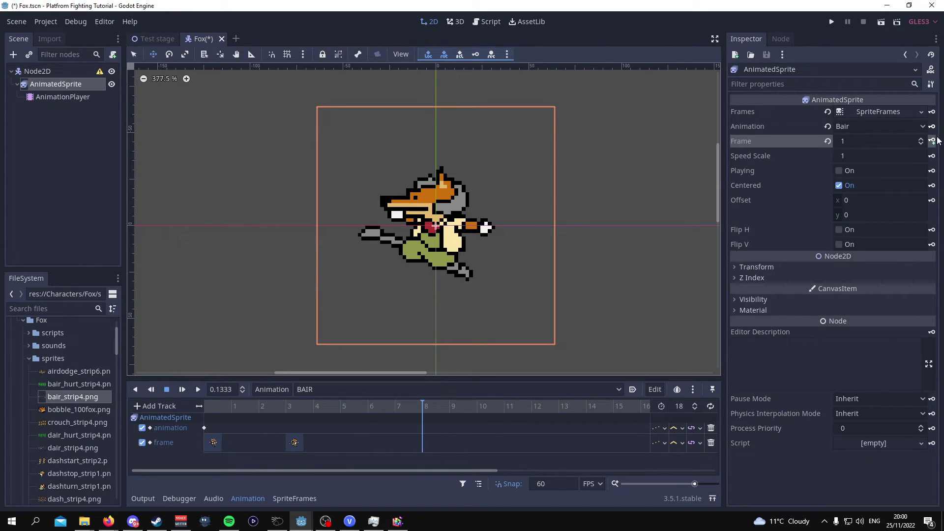
pyautogui.click(932, 141)
pyautogui.keyDown('ctrl'); pyautogui.scroll(-3, 435, 408); pyautogui.keyUp('ctrl')
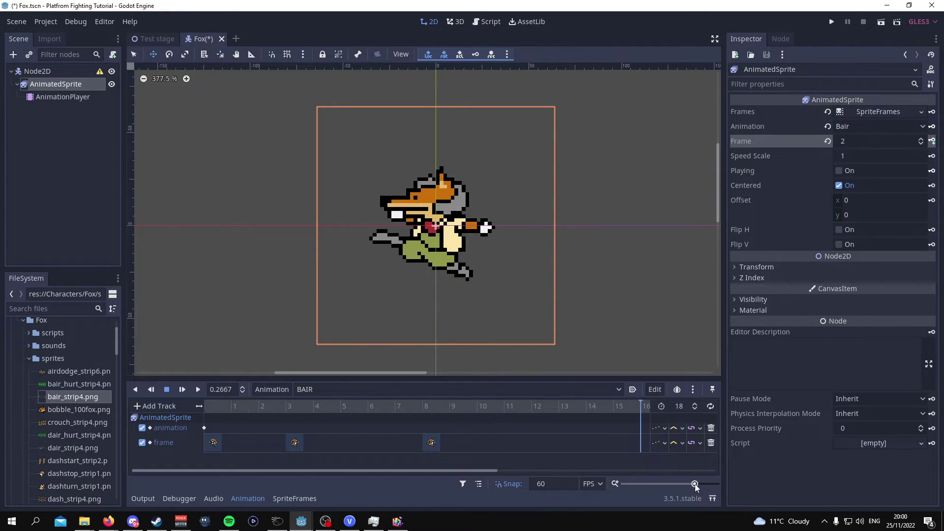
pyautogui.click(336, 406)
pyautogui.click(448, 407)
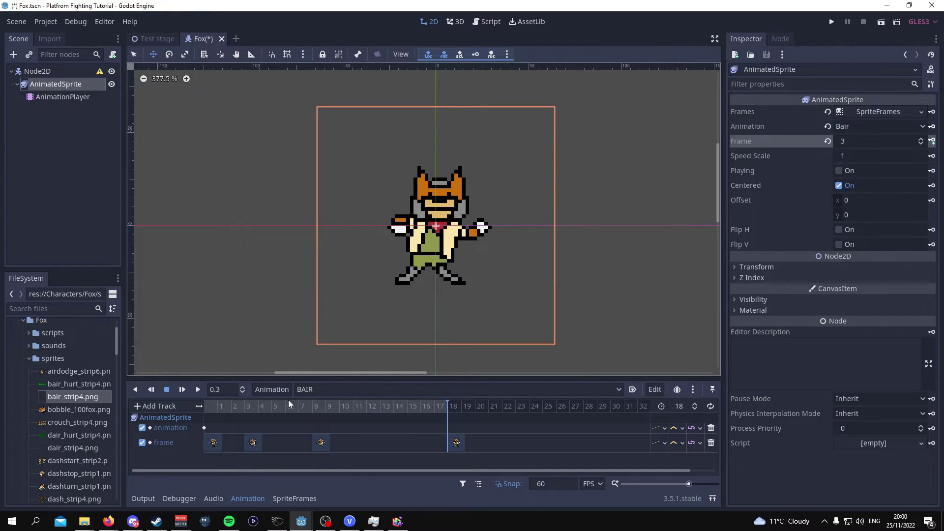
# Scrub and replay BAIR from the start several times to preview it.
pyautogui.click(203, 406)
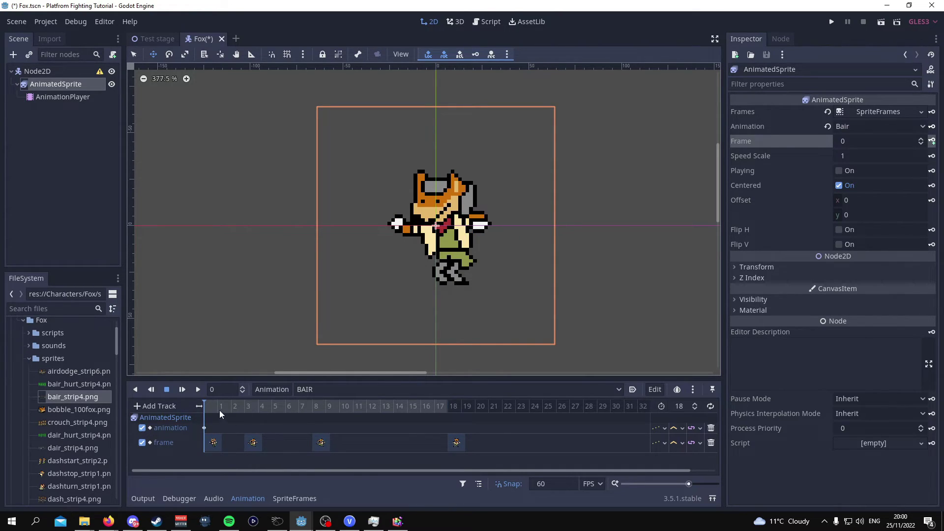
pyautogui.moveTo(241, 410); pyautogui.dragTo(196, 401)
pyautogui.click(196, 391)
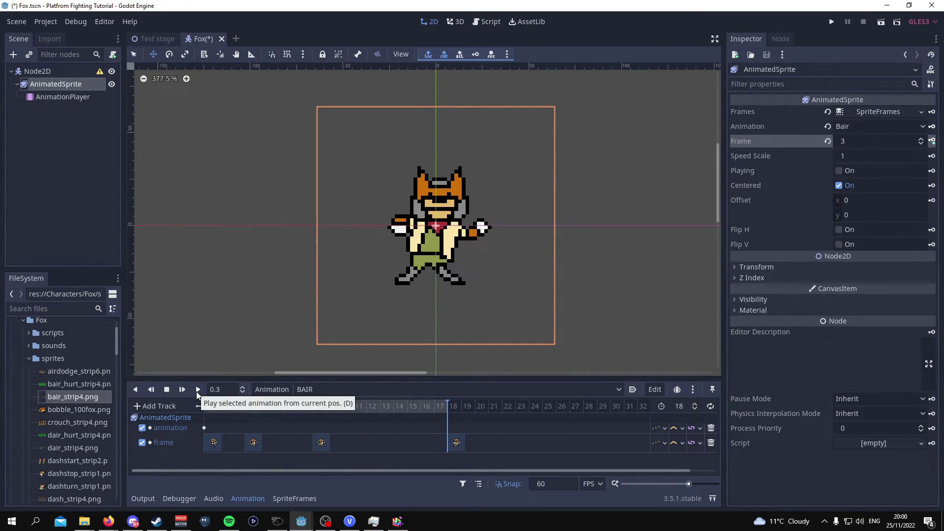
pyautogui.click(198, 390)
pyautogui.click(199, 390)
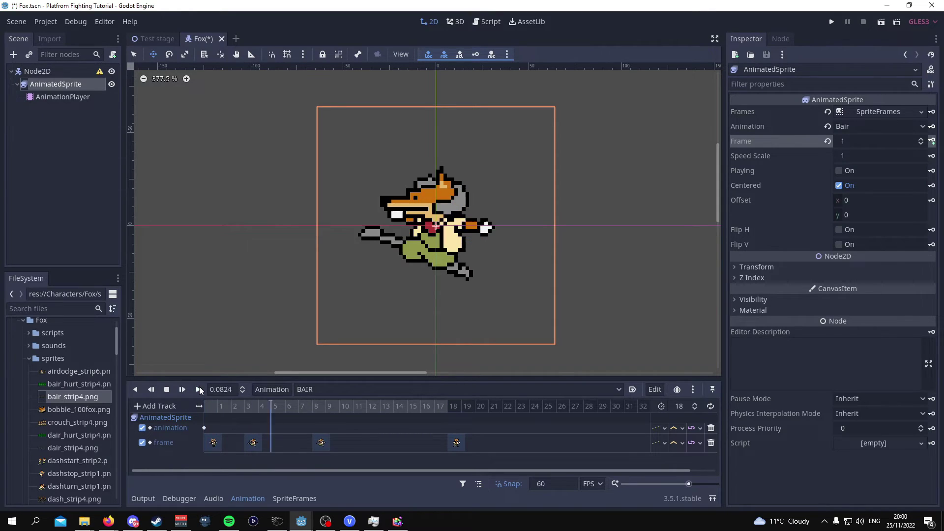
pyautogui.moveTo(214, 411); pyautogui.dragTo(187, 405)
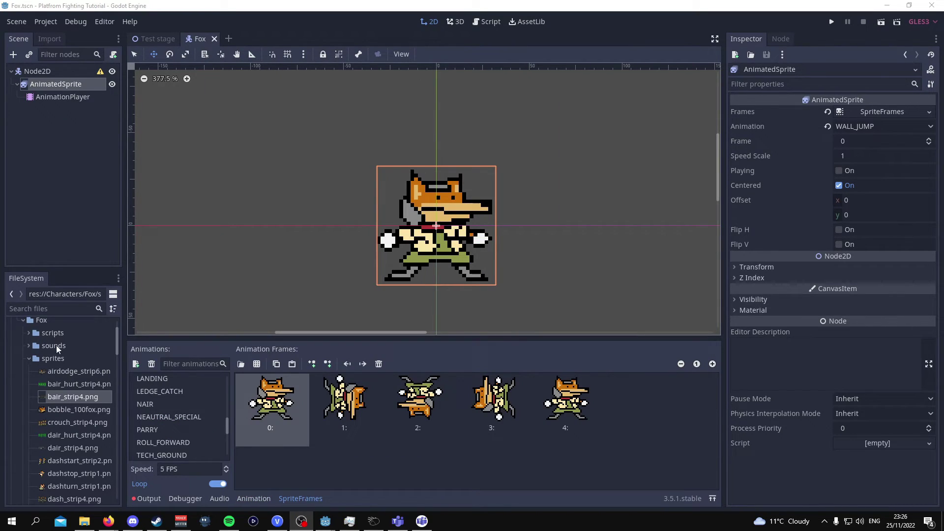
# Preview the AIR_DODGE, BAIR, CROUCH, DAIR and DASH sprite animations in SpriteFrames.
pyautogui.scroll(5, 161, 387)
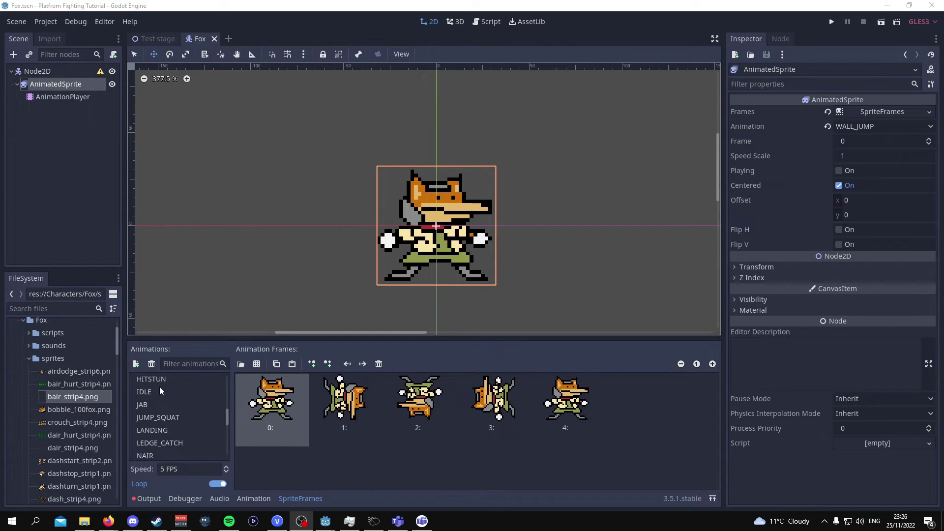
pyautogui.scroll(4, 162, 388)
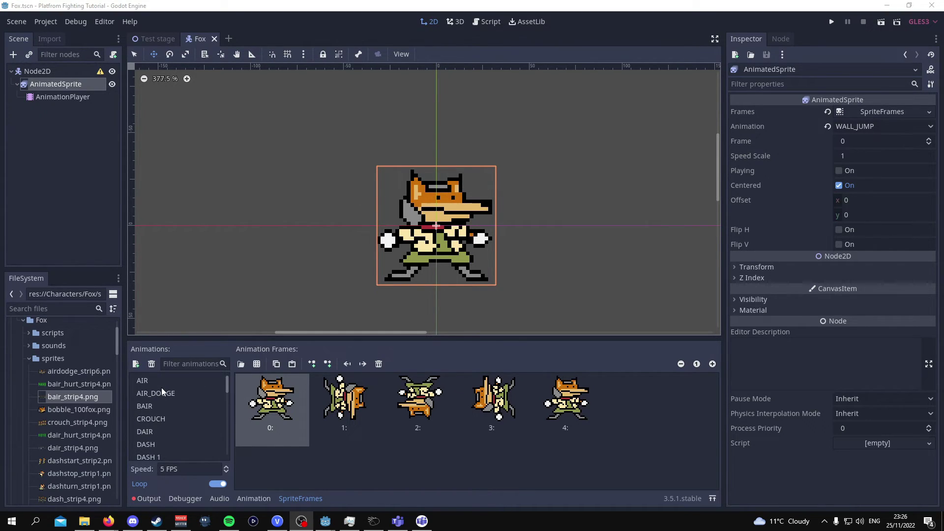
pyautogui.click(161, 393)
pyautogui.click(160, 406)
pyautogui.click(159, 419)
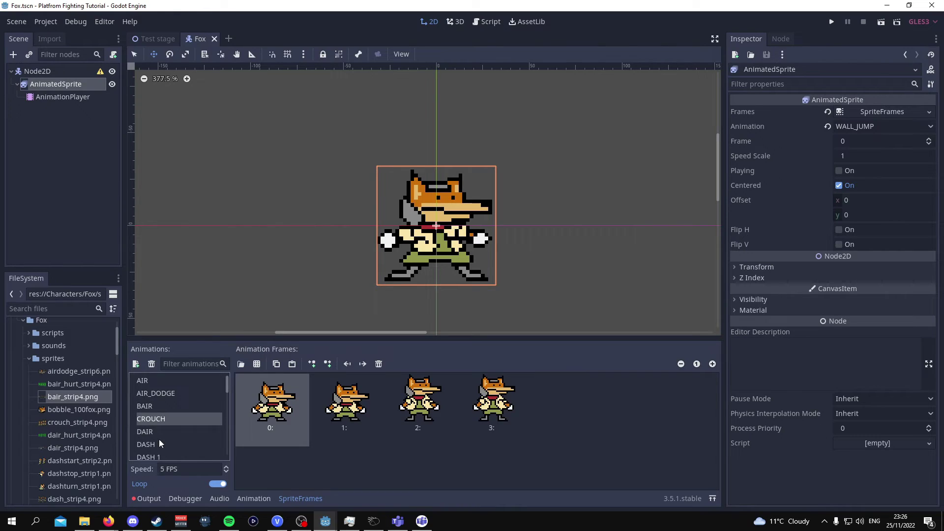
pyautogui.click(157, 431)
pyautogui.click(158, 447)
pyautogui.click(157, 418)
# Preview DASH, DASH 1, DASH_ATTACK, DOWN_SMASH, DOWN_SPECIAL, DOWN_TILT and the following animations.
pyautogui.scroll(-1, 157, 422)
pyautogui.click(158, 422)
pyautogui.click(159, 437)
pyautogui.click(160, 452)
pyautogui.scroll(-1, 161, 440)
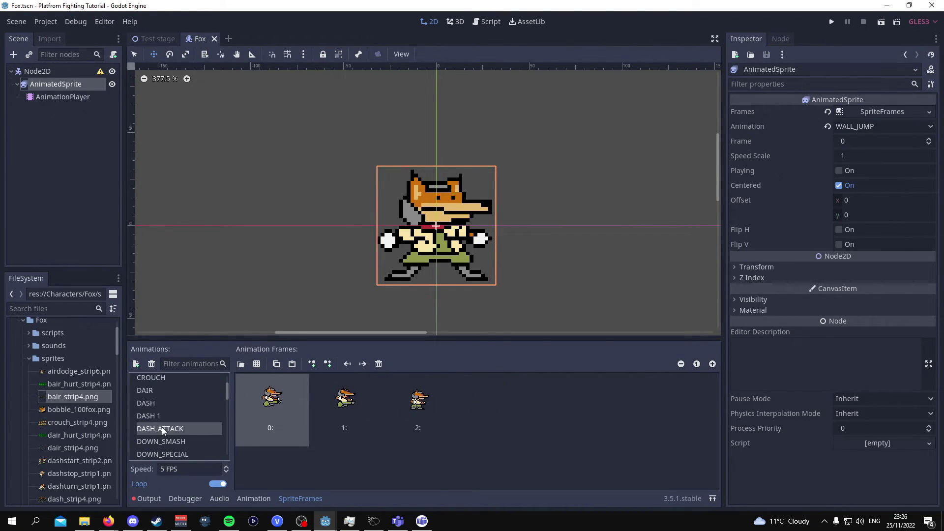
pyautogui.click(165, 445)
pyautogui.click(164, 449)
pyautogui.scroll(-1, 164, 430)
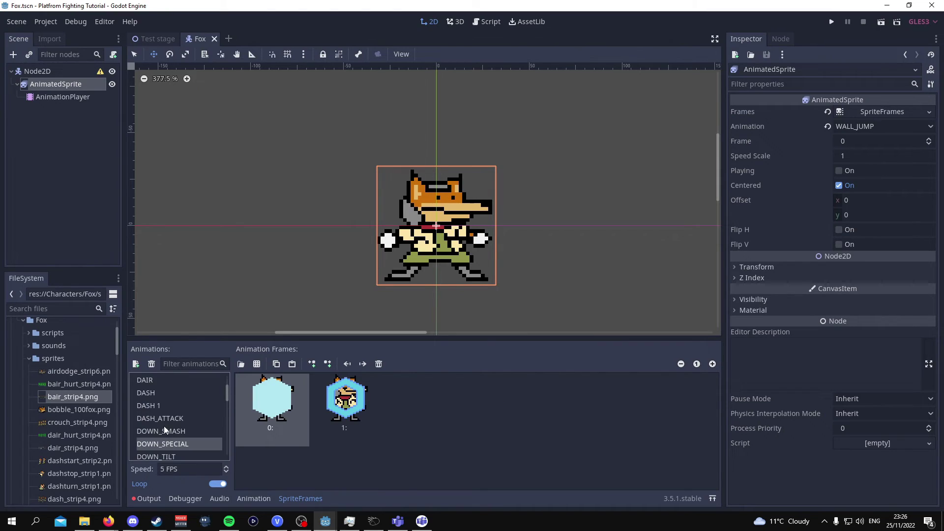
pyautogui.click(166, 454)
pyautogui.scroll(-1, 166, 453)
pyautogui.press('Down')
pyautogui.press('Down')
pyautogui.press('Down')
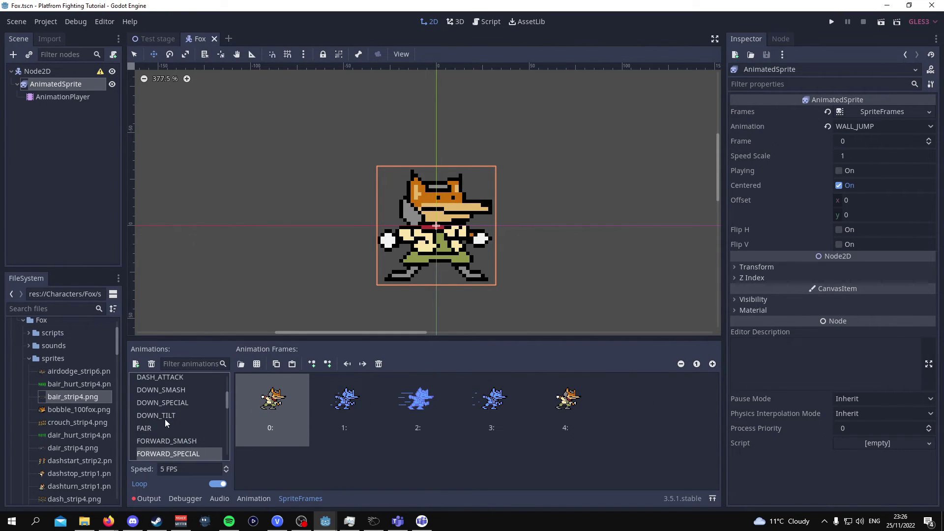
# Select the AnimationPlayer node to show its animation timeline.
pyautogui.click(63, 98)
pyautogui.click(56, 84)
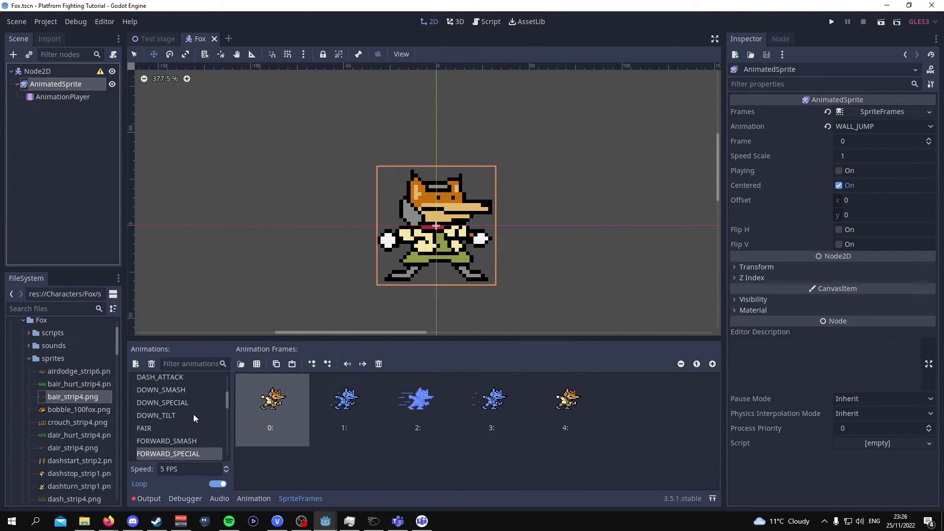
pyautogui.click(62, 97)
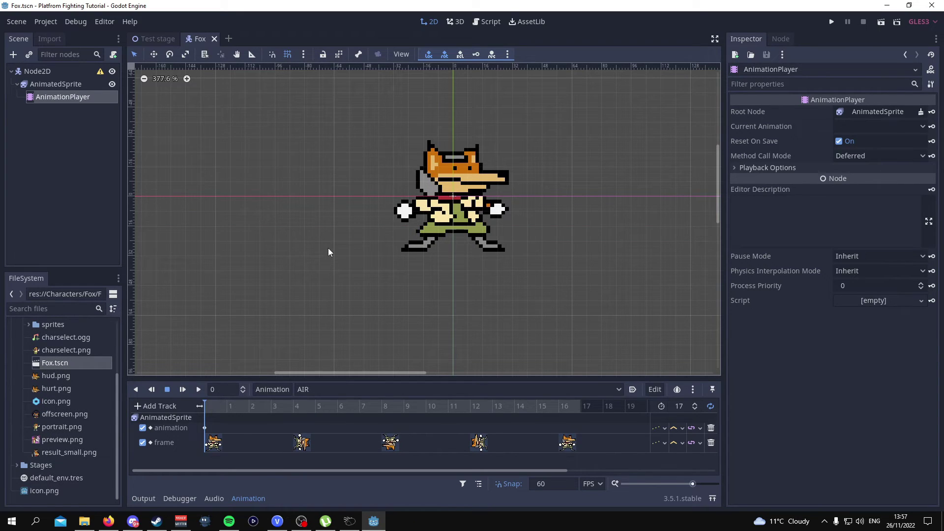
pyautogui.click(57, 85)
pyautogui.scroll(4, 195, 412)
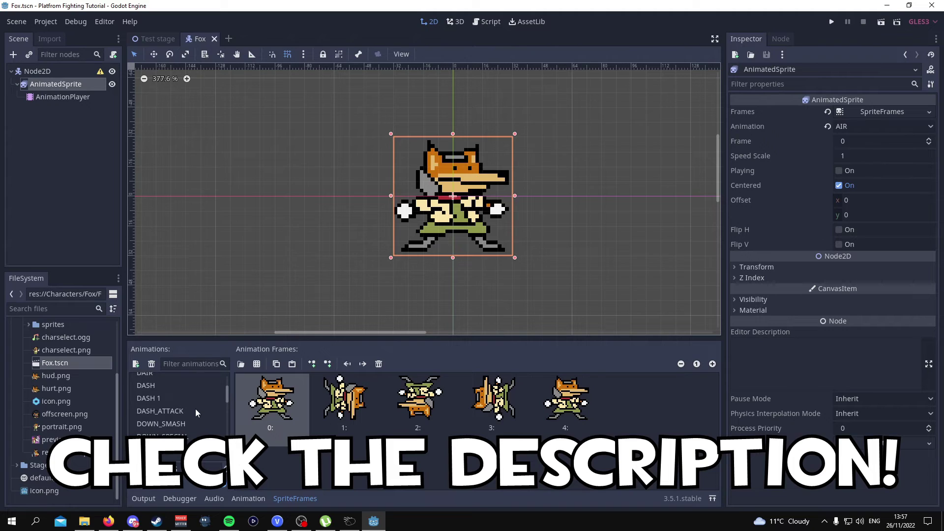
pyautogui.scroll(-5, 167, 386)
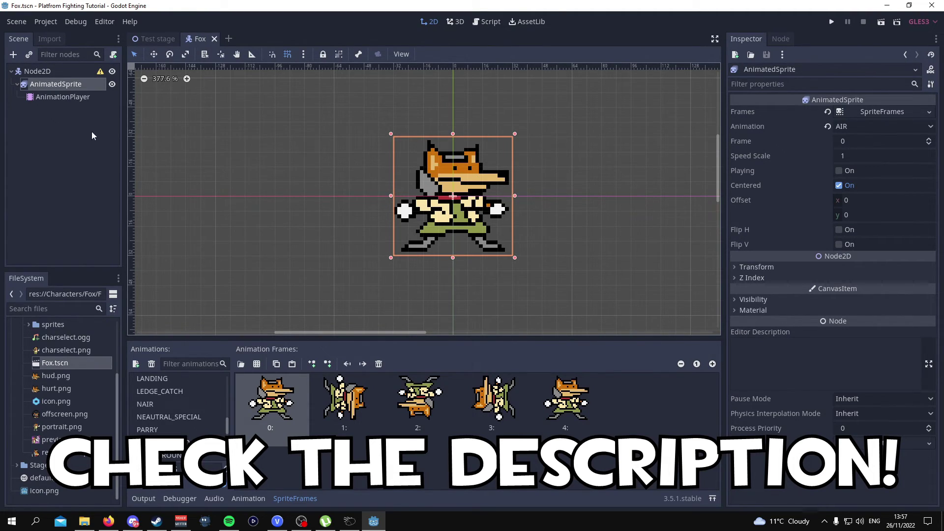
pyautogui.click(72, 97)
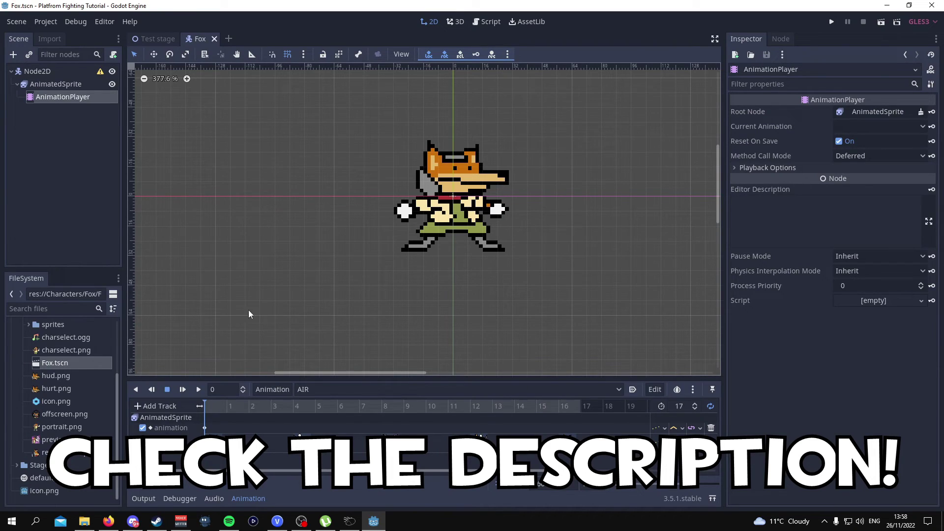